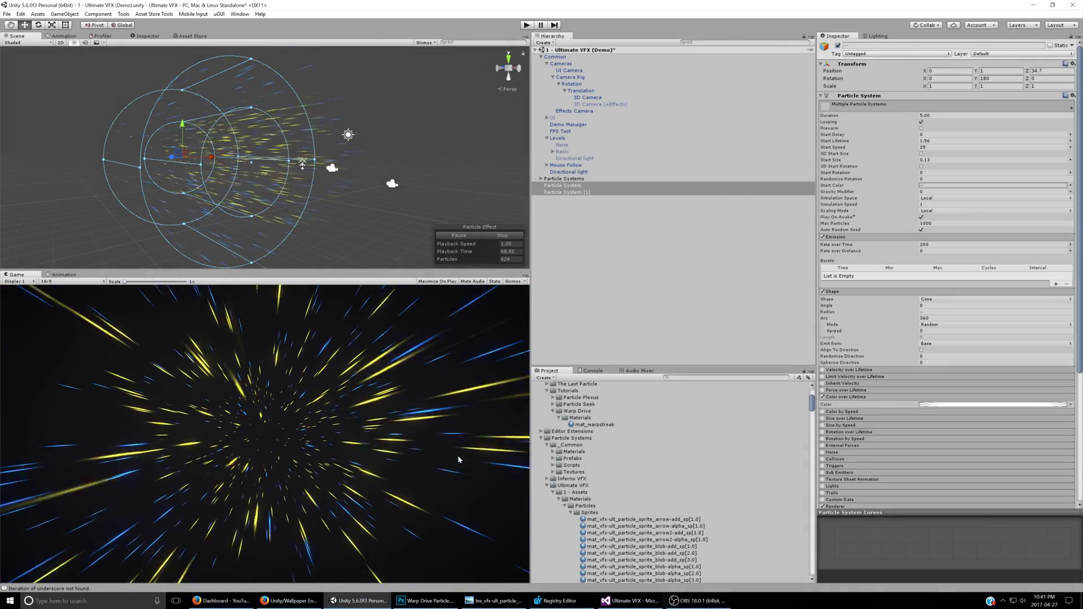
Step: Switch to Firefox and review the Wallpaper Engine, Warp Drive, Space Warp and Trapcode Mir reference videos
alt+drag(354, 185, 278, 191)
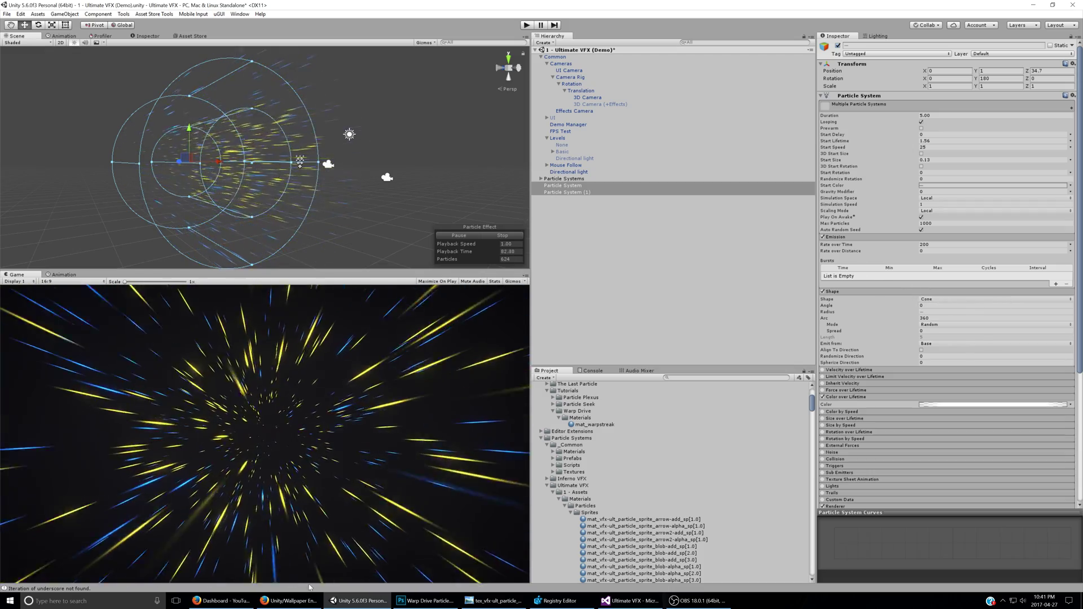
click(289, 600)
click(197, 367)
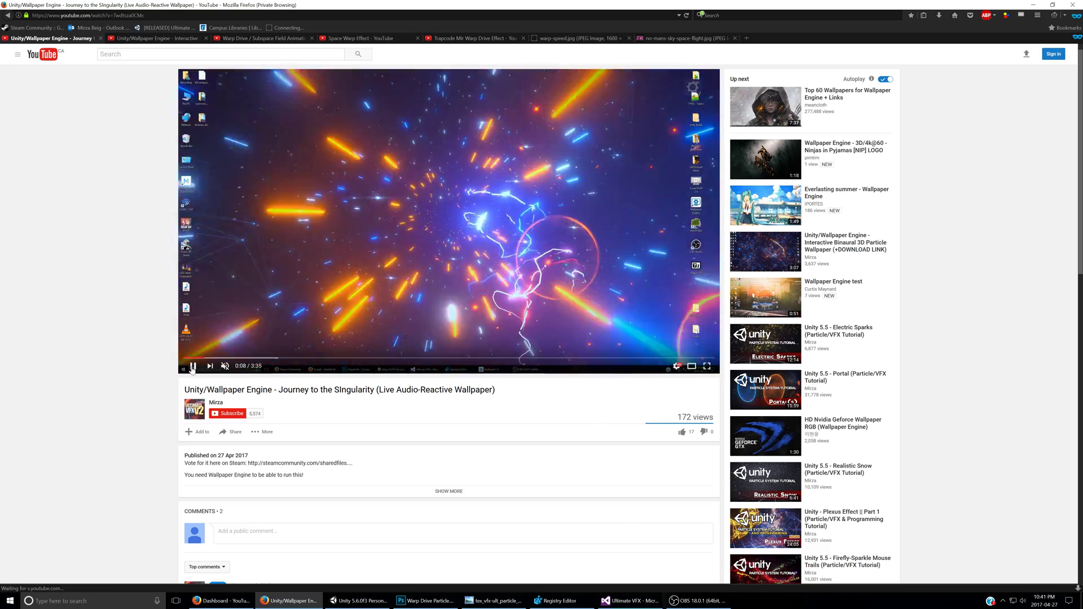
key(ctrl+Tab)
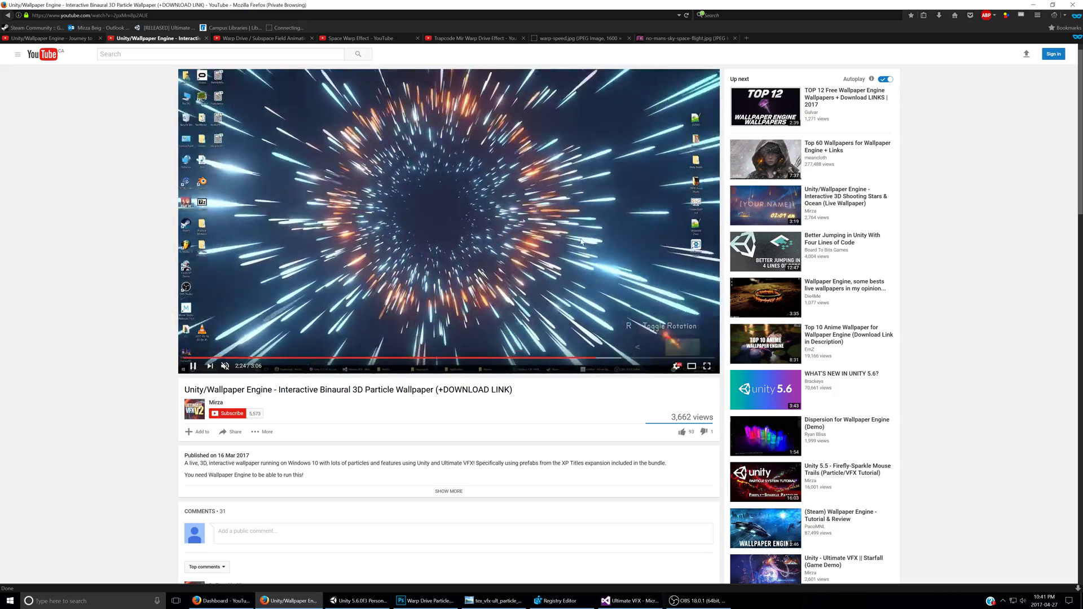
click(352, 254)
click(284, 38)
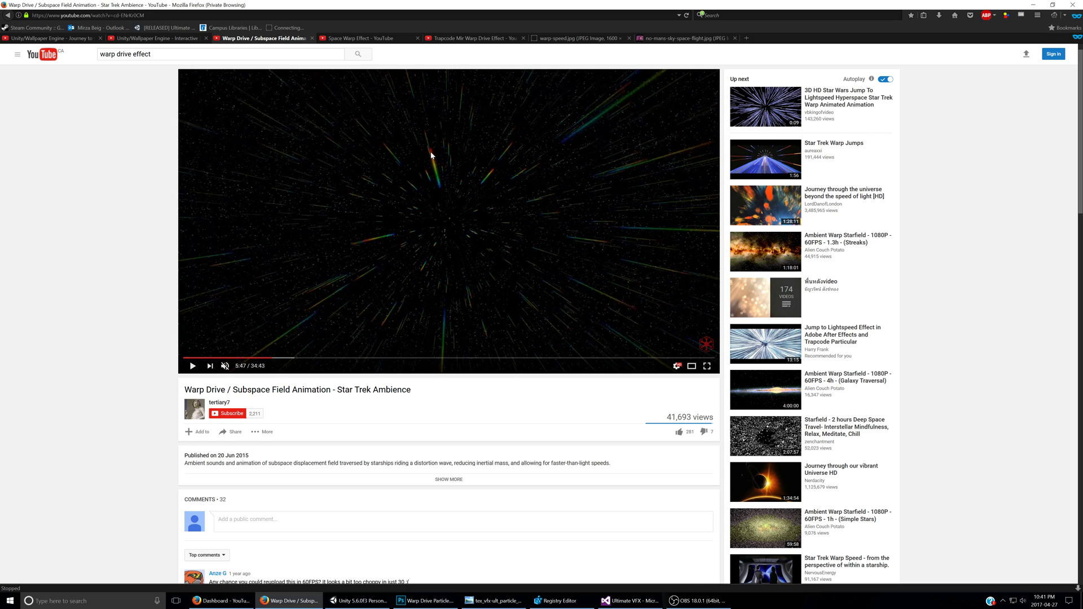
click(371, 38)
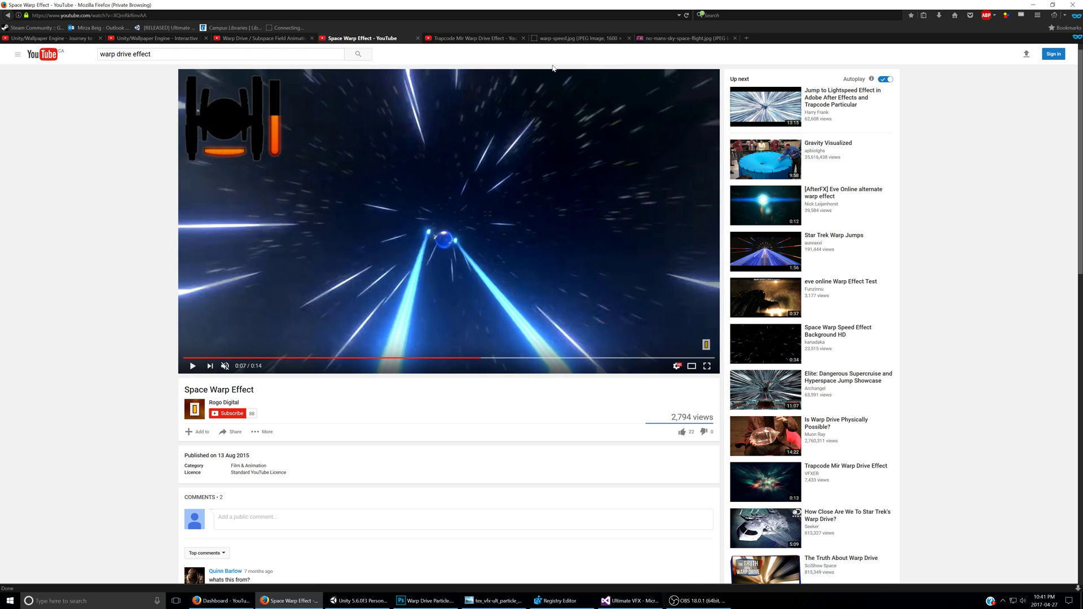
click(477, 38)
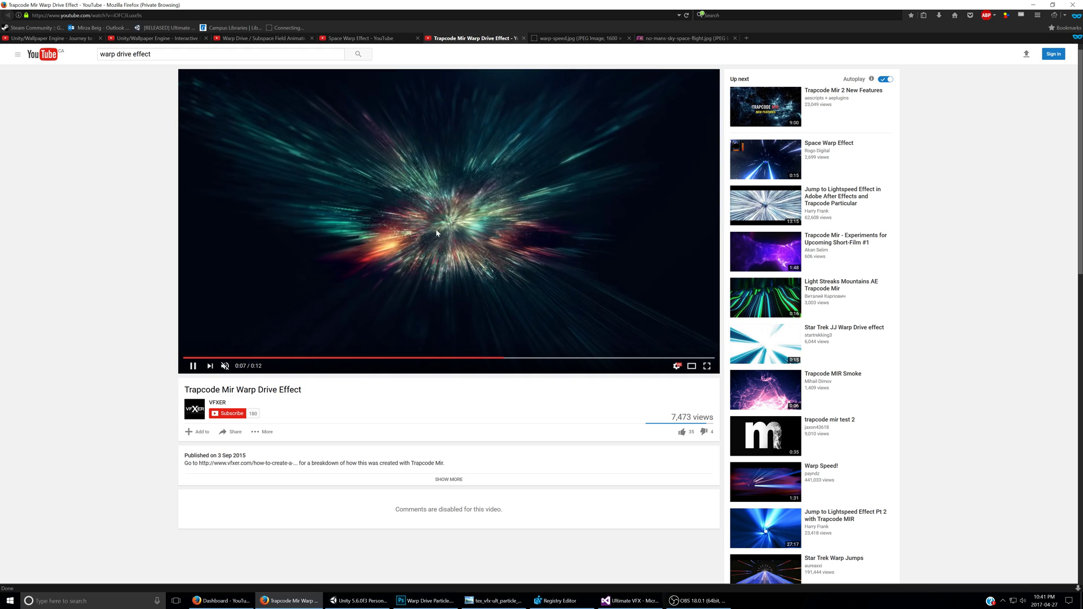
click(422, 287)
Step: View the warp-speed and No Man's Sky reference images and the Warp Drive Particle texture in Photoshop, and return to Unity
click(580, 38)
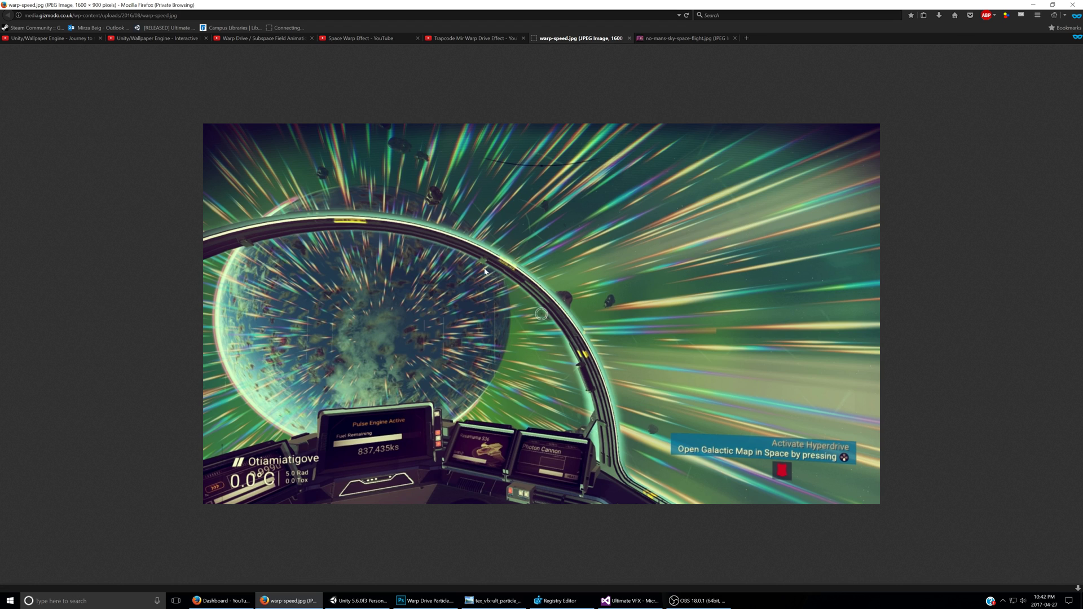
click(658, 39)
click(586, 39)
click(441, 603)
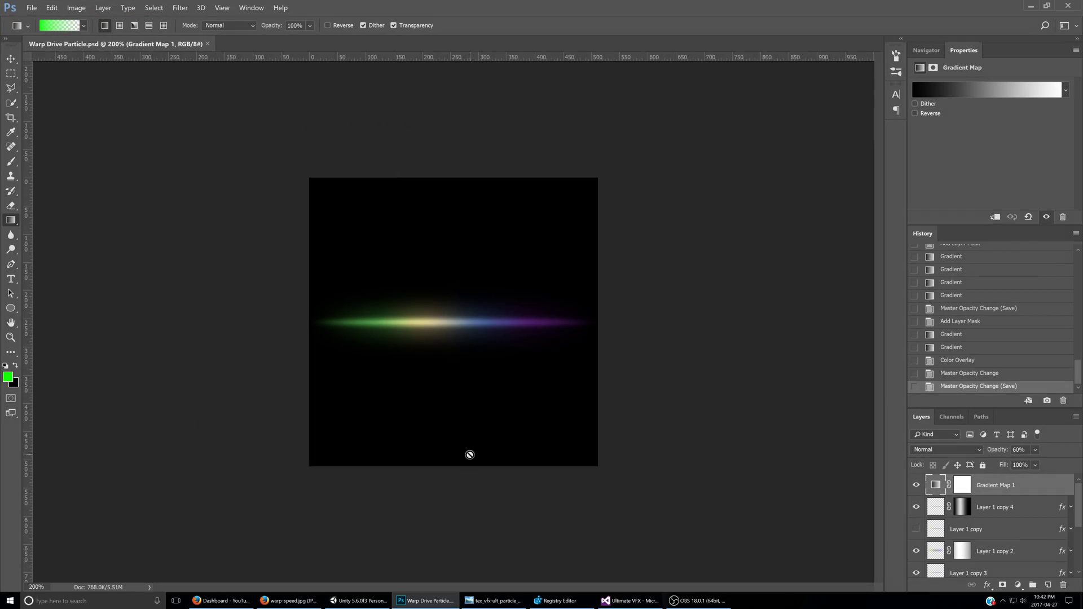
click(389, 597)
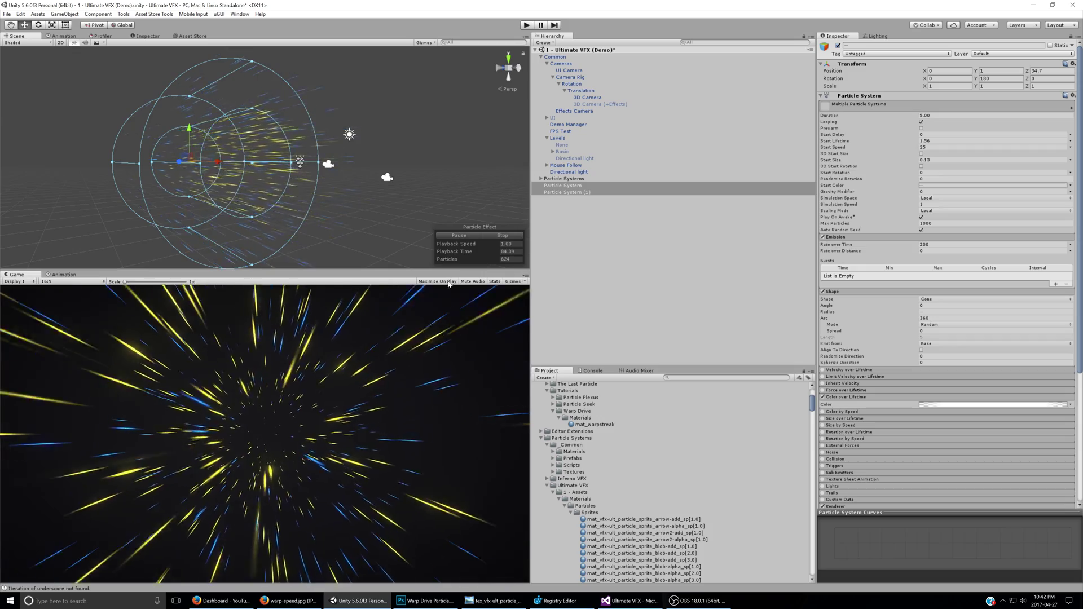
Step: Try different Length Scale and emission Rate over Time values on the two warp particle systems, undoing each change
scroll(908, 387, down, 5)
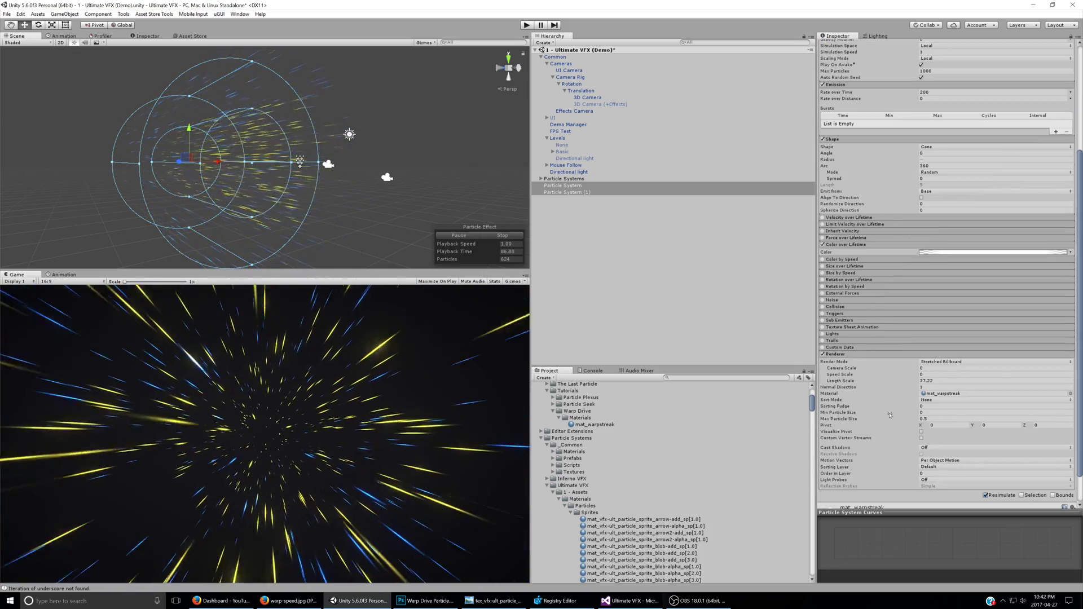
mouse_move(906, 381)
mouse_down()
mouse_move(3, 303)
mouse_move(447, 337)
mouse_move(494, 365)
mouse_up()
key(ctrl+z)
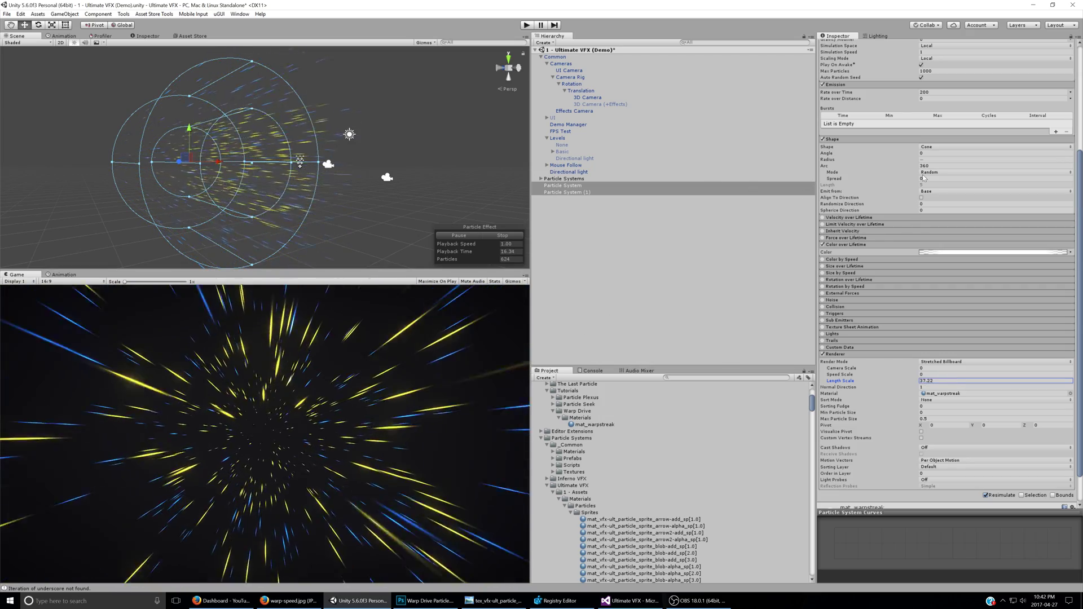
scroll(848, 195, up, 3)
drag(837, 168, 552, 124)
key(ctrl+z)
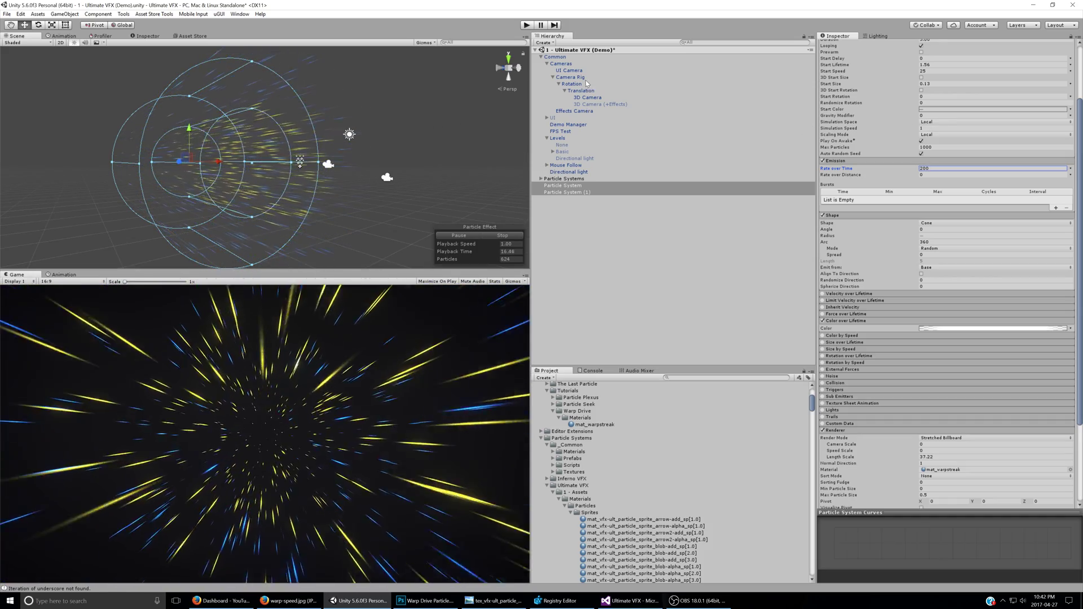
Step: Try a bloom threshold of 2.2 and an intensity of 1.41 on the Effects Camera, and undo both changes
click(590, 98)
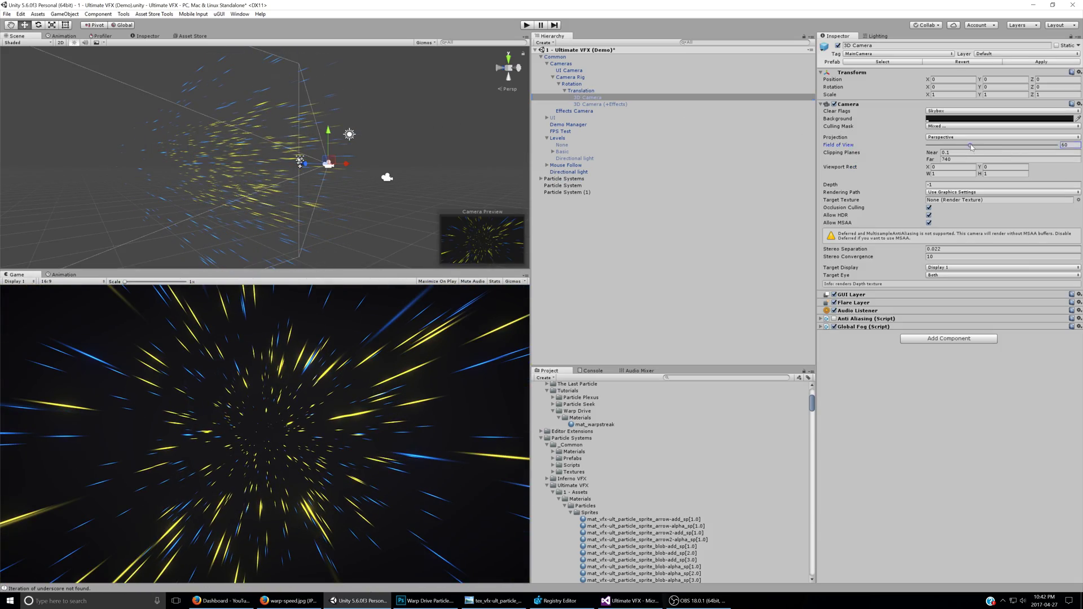
click(585, 112)
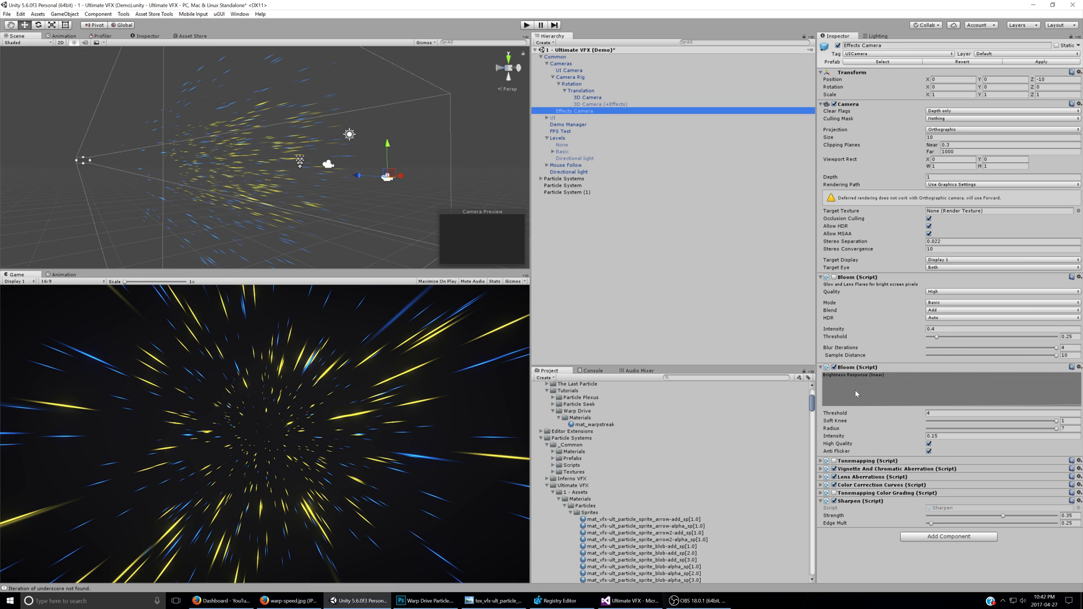
drag(906, 413, 921, 437)
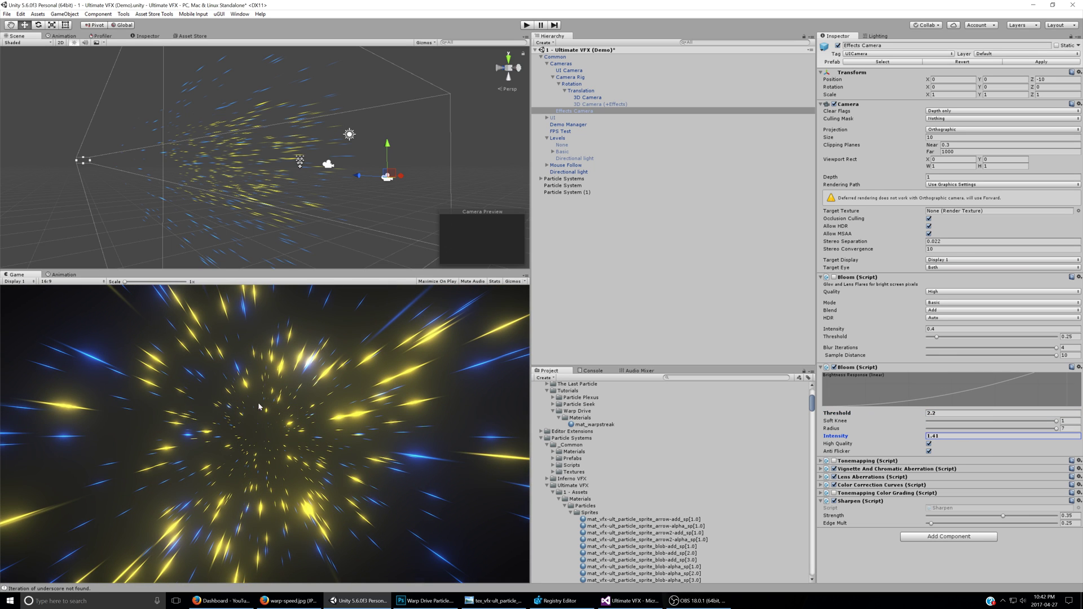
key(ctrl+z)
key(ctrl+z)
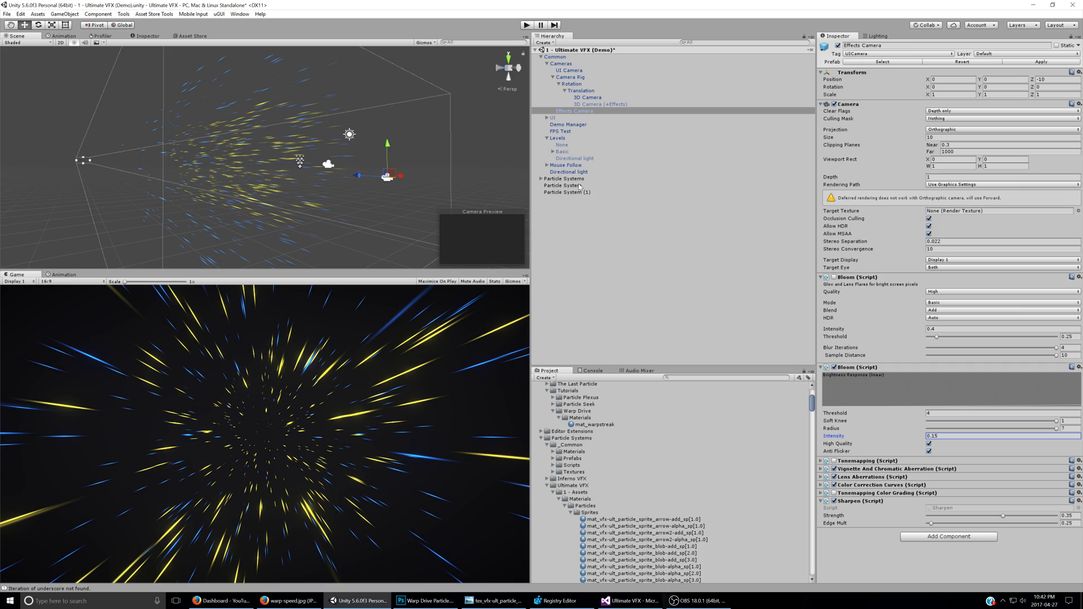
Step: Deactivate the two existing warp particle systems and create a new particle system
click(580, 187)
shift+click(587, 192)
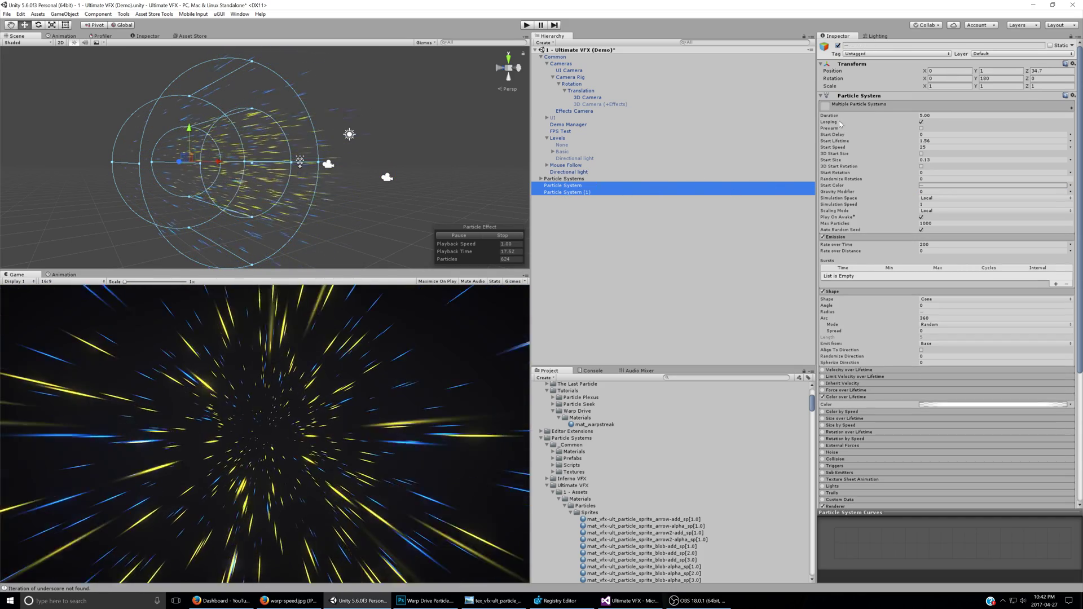
click(838, 45)
click(543, 43)
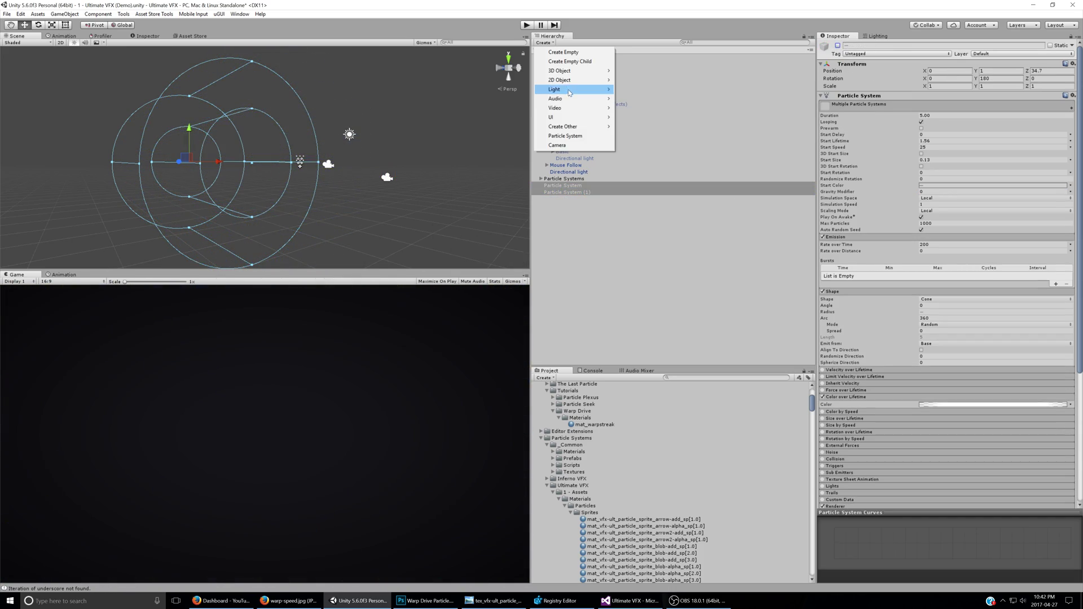
click(570, 136)
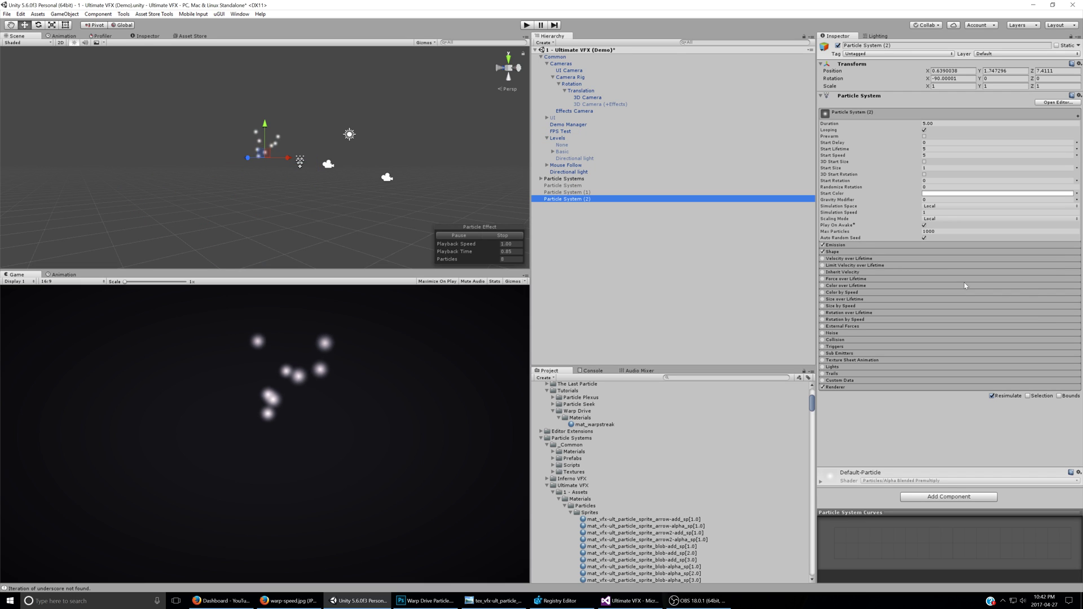
Step: Expand the new particle system's Shape module and keep Cone as the emitter shape
click(853, 252)
click(937, 259)
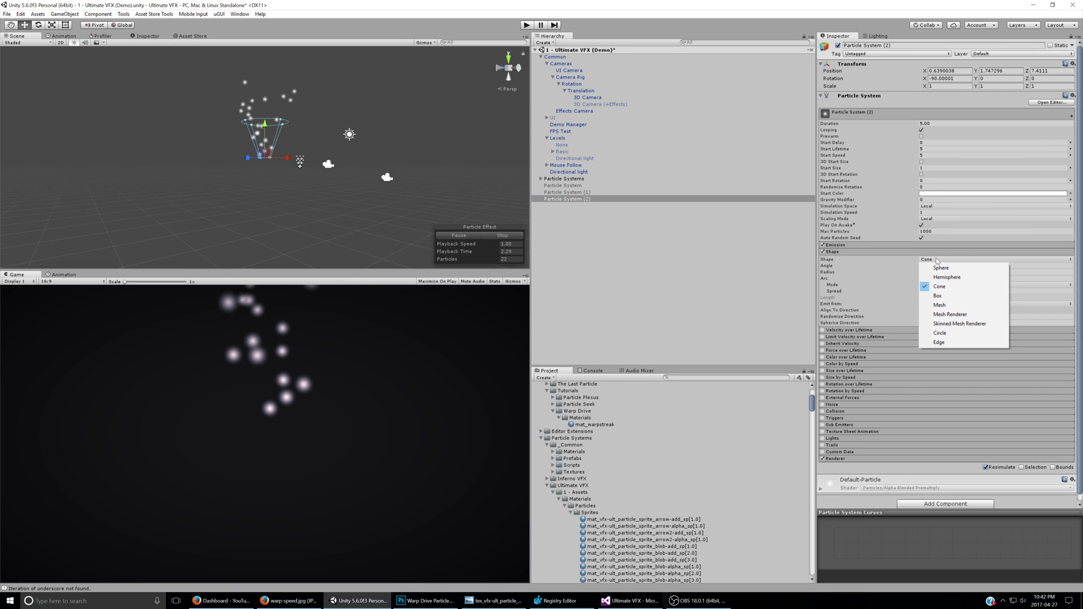
click(938, 261)
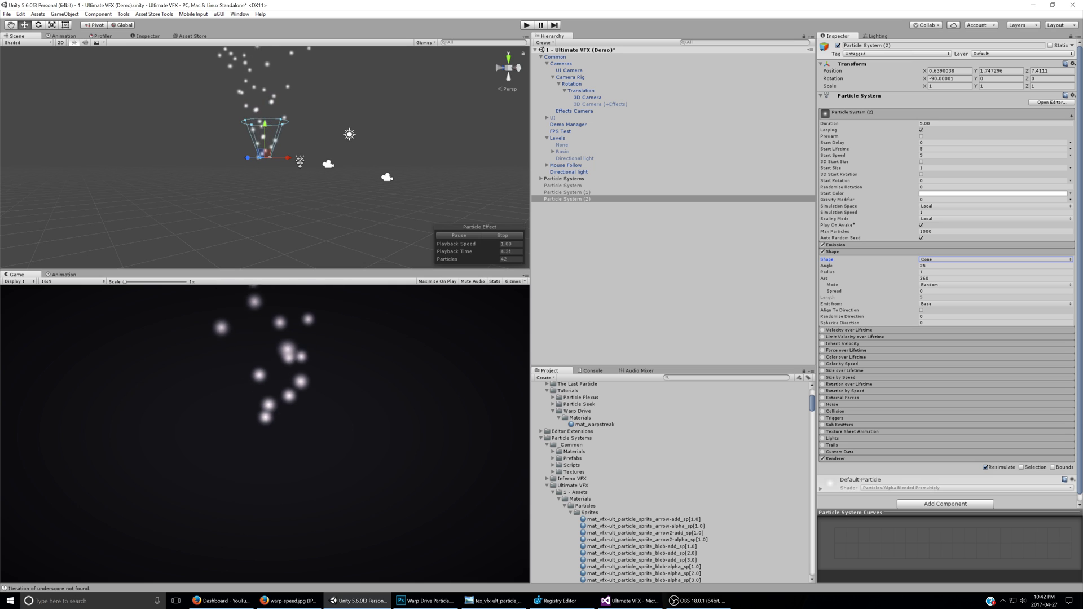
Step: Reset the new particle system's transform and set its position to Y 1 and Z 10
click(1071, 65)
click(999, 72)
click(1043, 71)
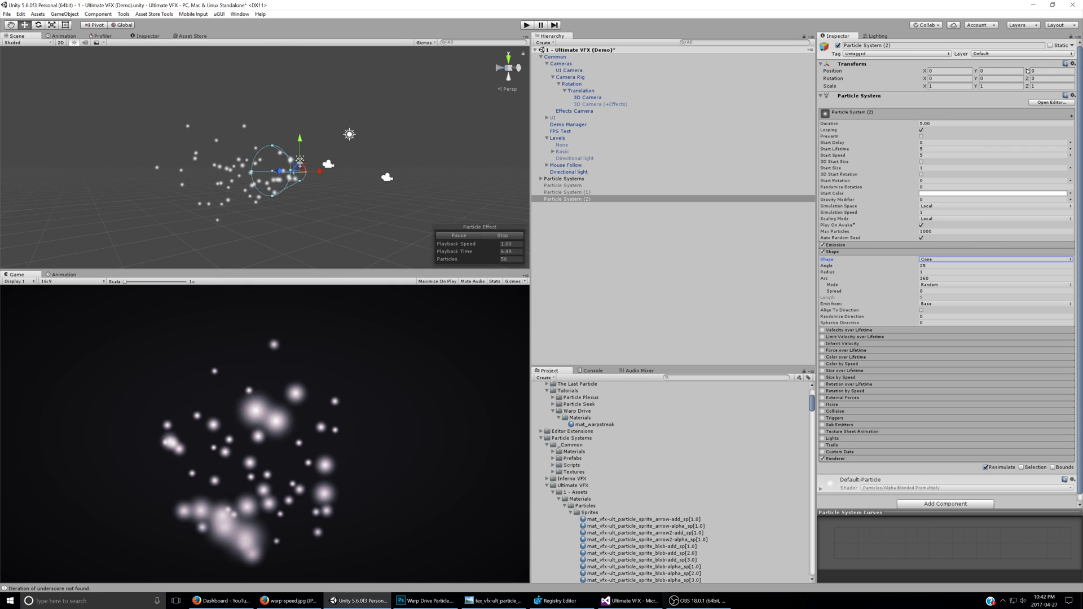
text(3.44)
click(1002, 71)
text(1)
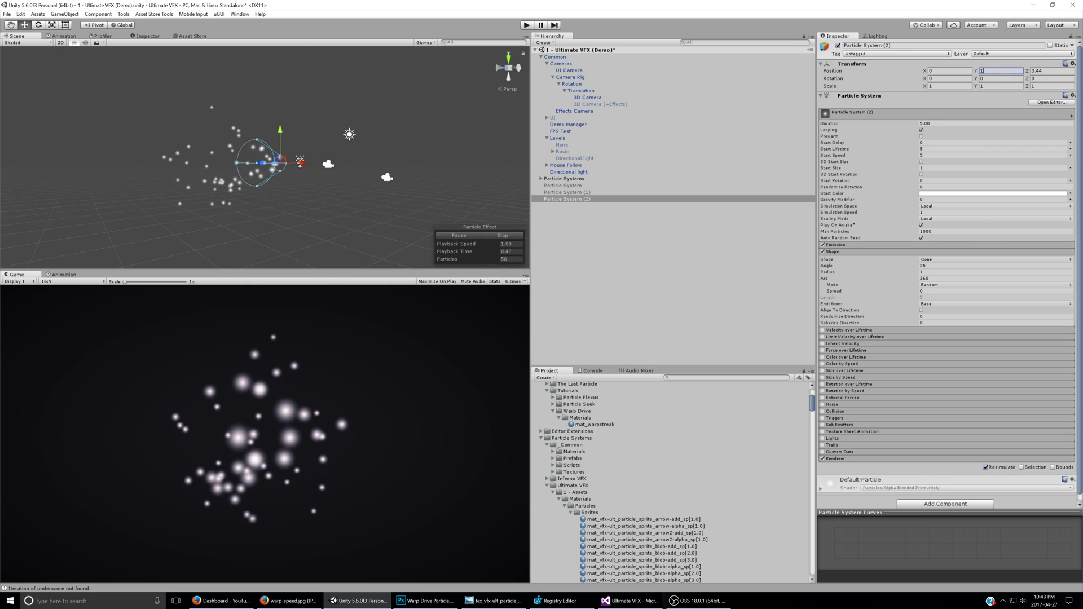
key(Tab)
text(5.15)
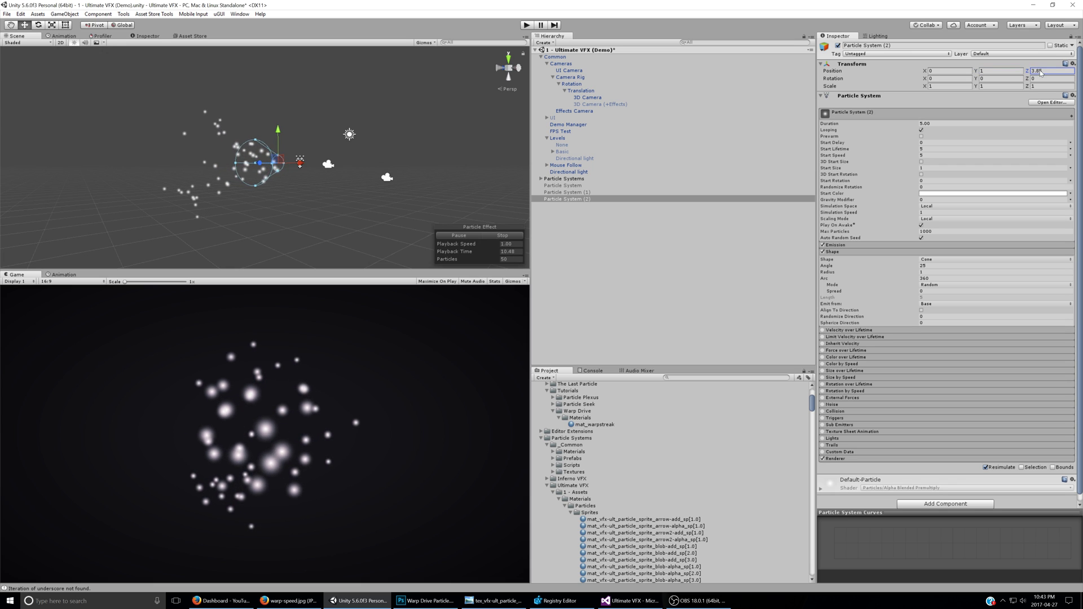
key(BackSpace)
key(BackSpace)
key(BackSpace)
key(BackSpace)
text(10)
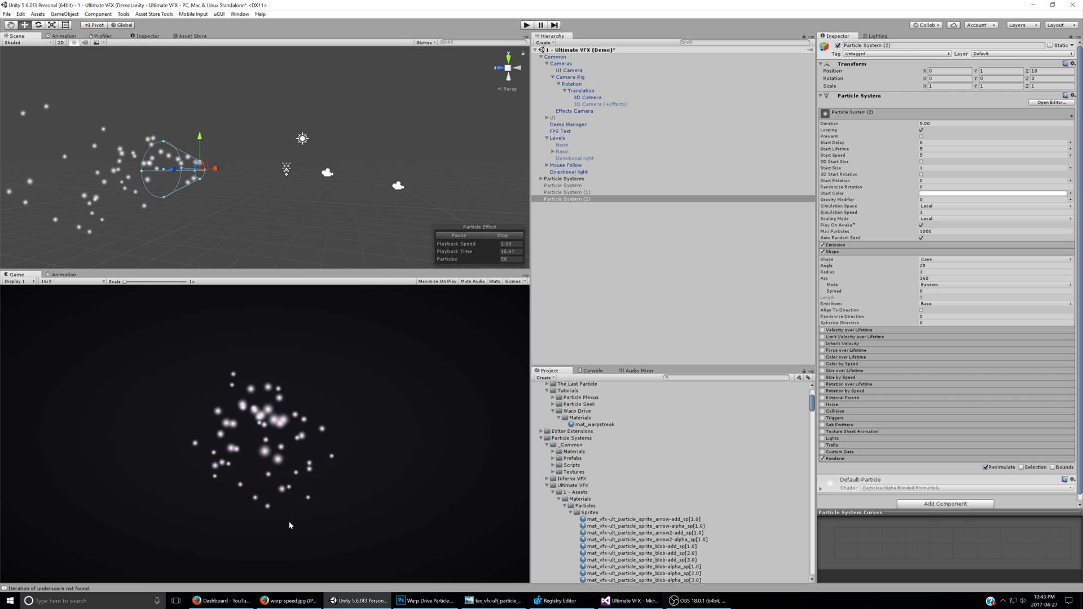
Step: Try rotating the particle system about its X and Y axes, undoing each rotation
middle_drag(239, 191, 274, 198)
alt+drag(275, 198, 359, 189)
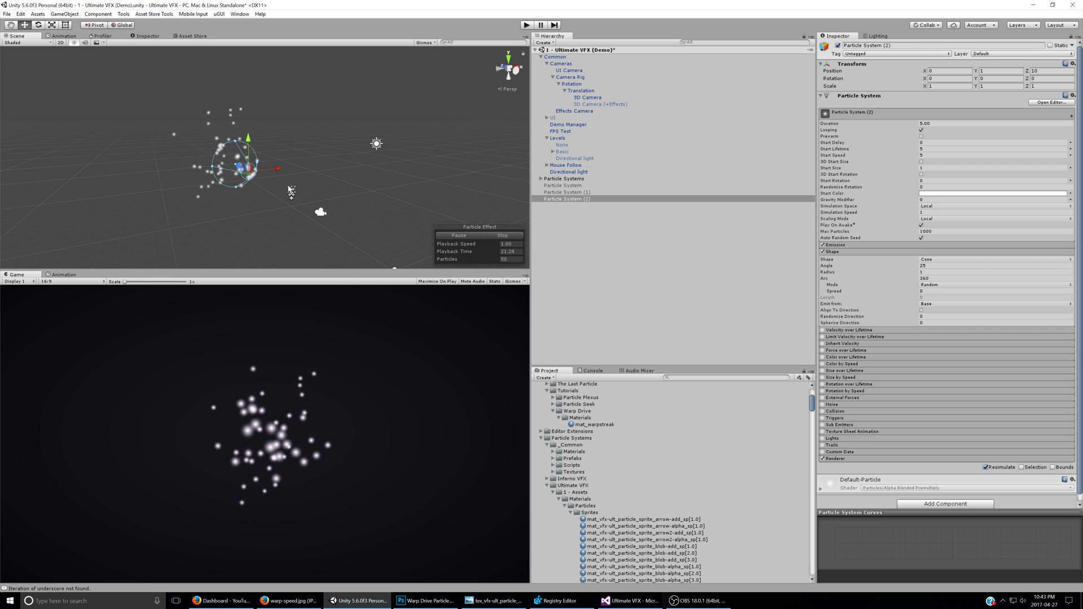
alt+drag(208, 157, 414, 188)
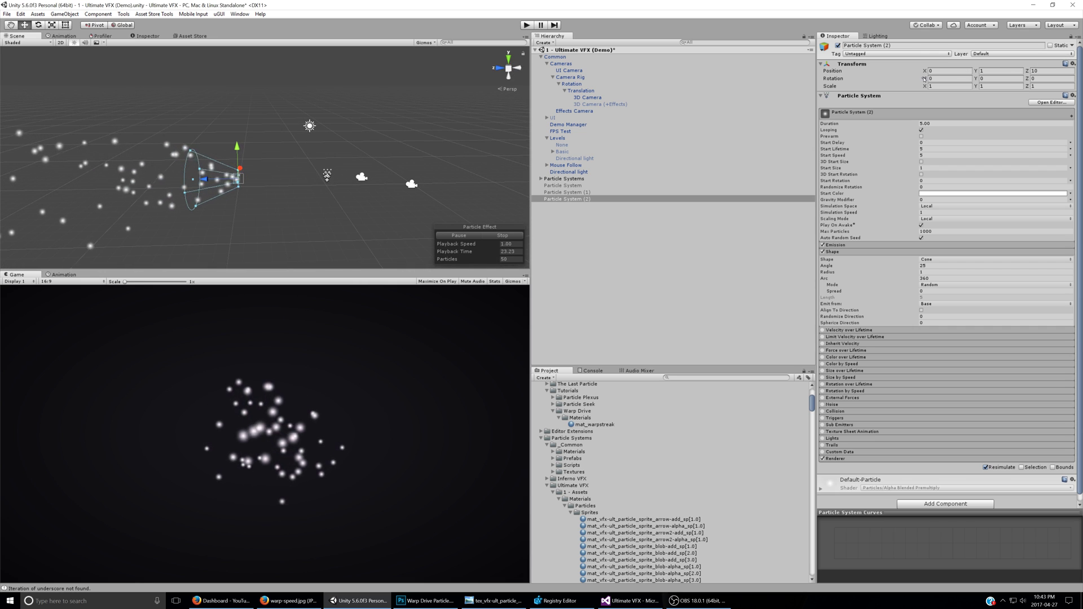
drag(925, 78, 575, 79)
key(ctrl+z)
drag(975, 79, 490, 86)
key(ctrl+z)
Step: Set the particle system's Y rotation to 180 so it emits toward the cameras
click(993, 79)
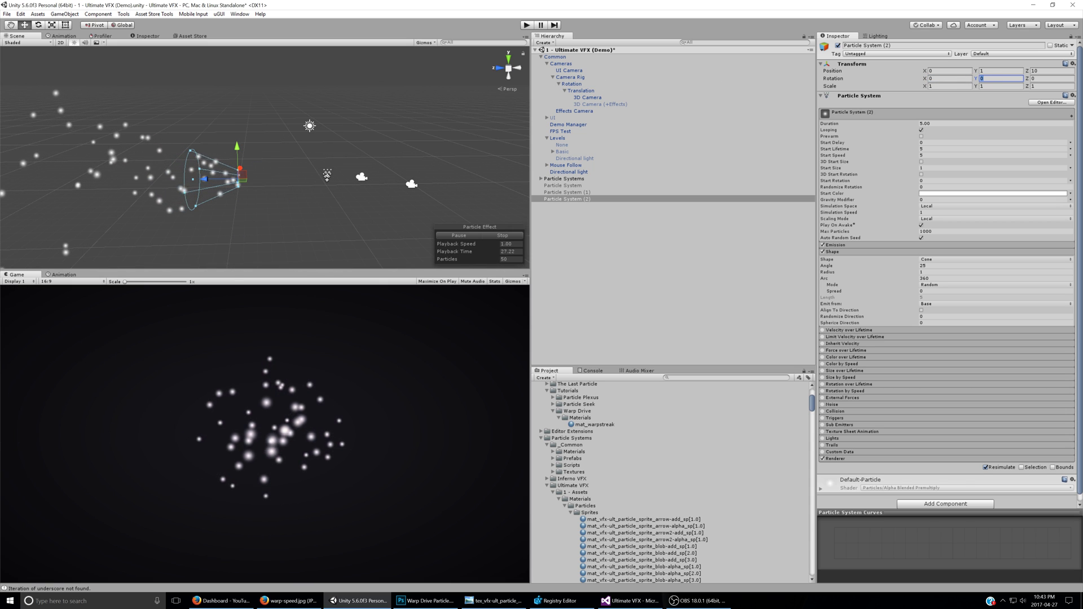
text(180)
key(Return)
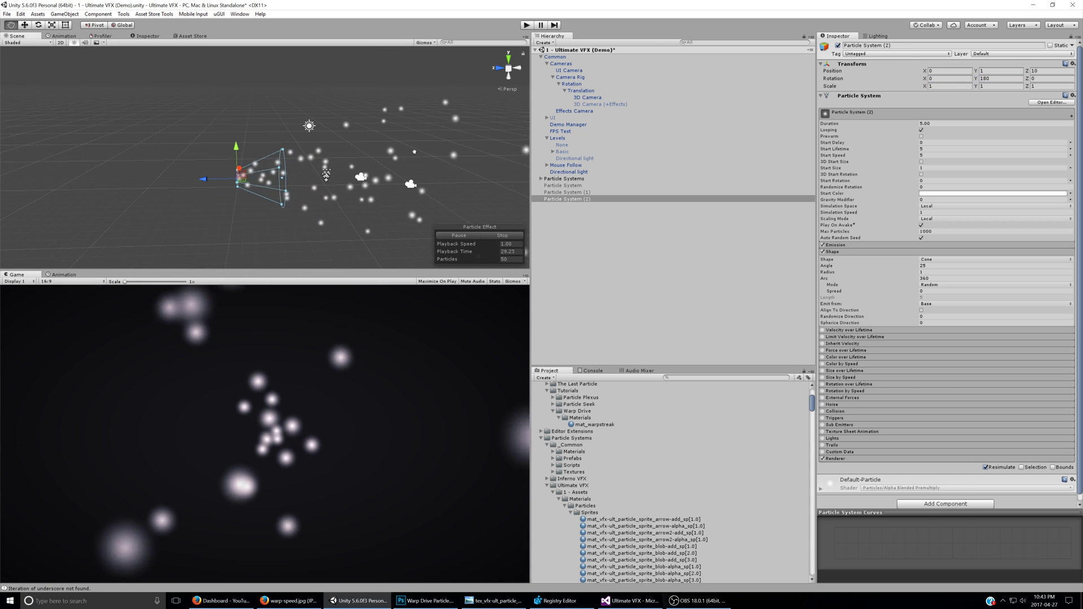
Step: Set the particle system's Start Size to 0.28 and its emission Rate over Time to about 22
alt+drag(365, 152, 274, 156)
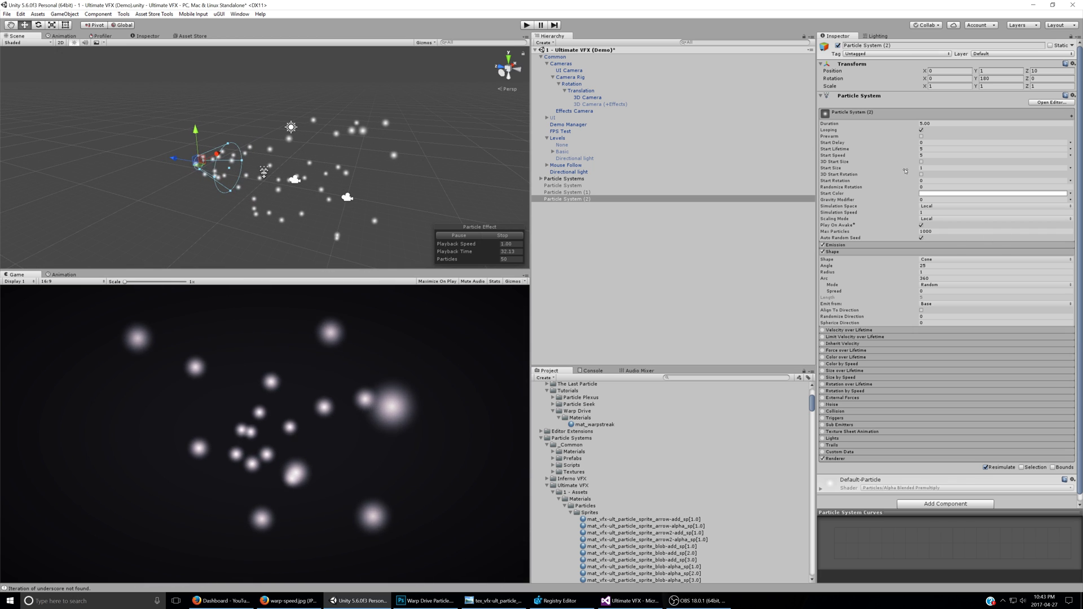
drag(906, 169, 897, 169)
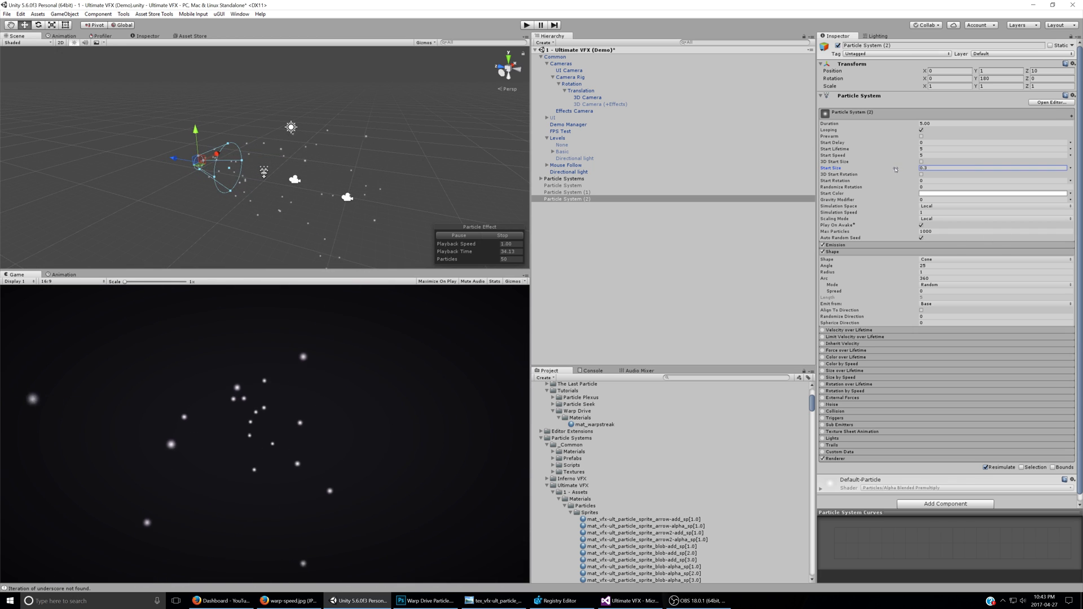
click(897, 244)
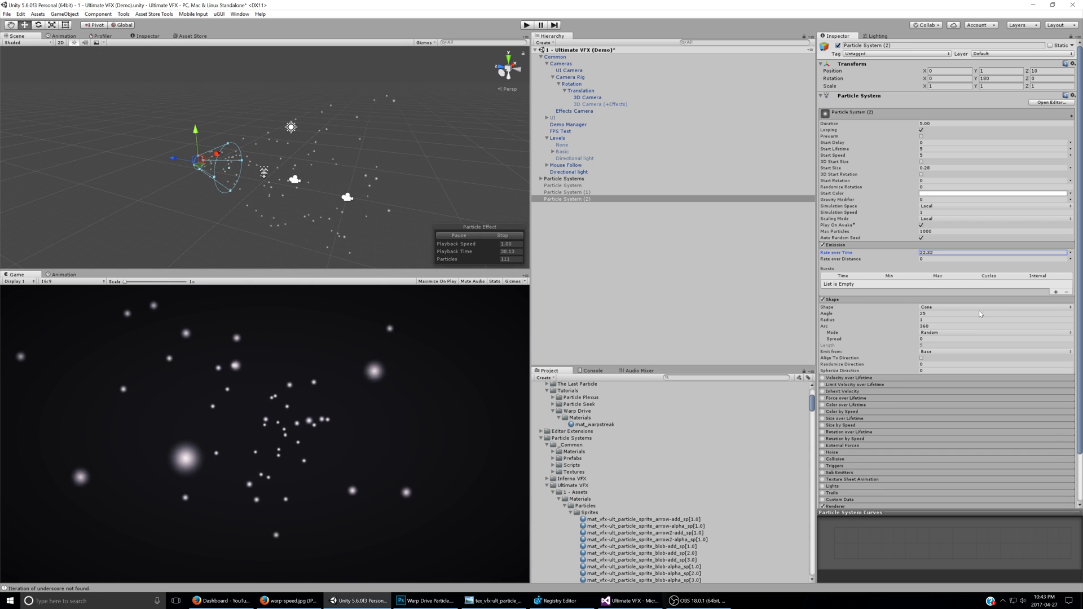
Step: Set the cone emitter's angle to 0 and its radius to about 4.1
drag(911, 316, 894, 316)
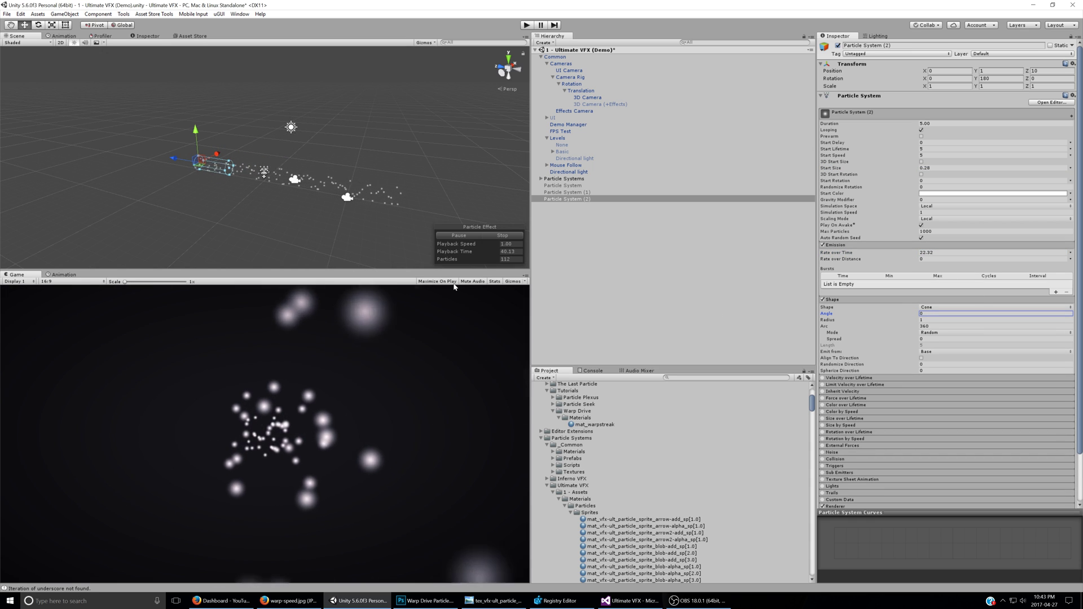
scroll(305, 173, up, 3)
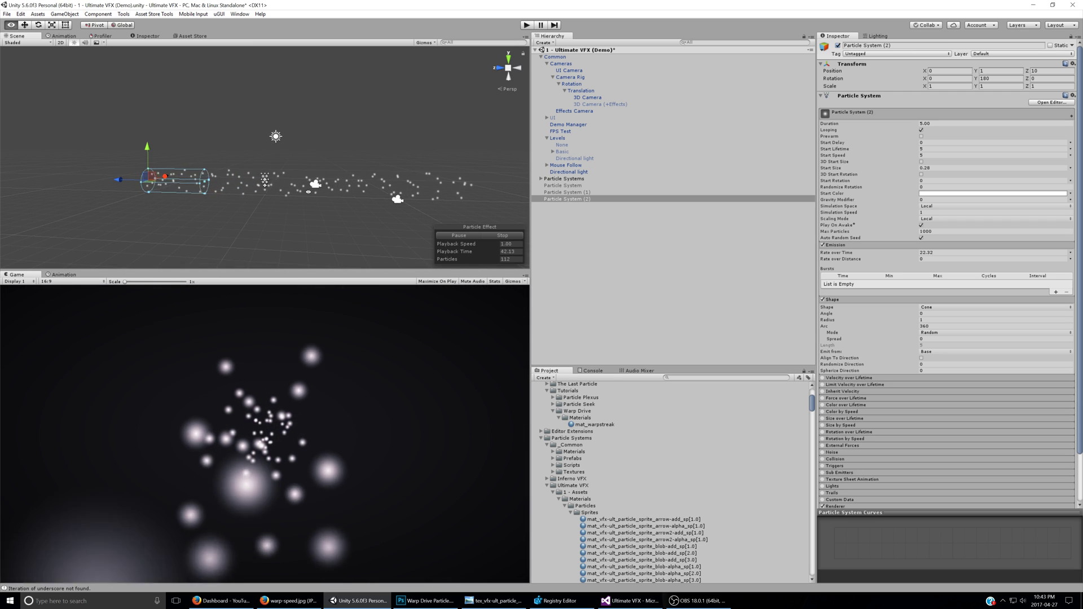
alt+drag(304, 173, 246, 174)
mouse_move(900, 321)
mouse_down()
mouse_move(925, 321)
mouse_move(904, 319)
mouse_up()
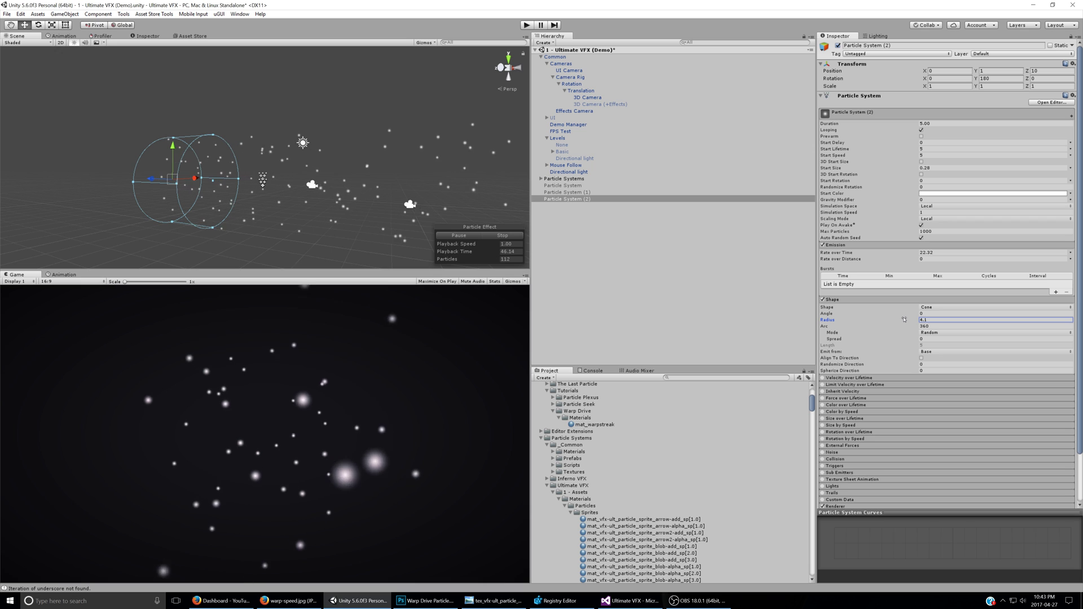
Step: Set the particle system's Start Lifetime to 2, Start Speed to about 23.54 and emission Rate over Time to about 84.16
click(929, 150)
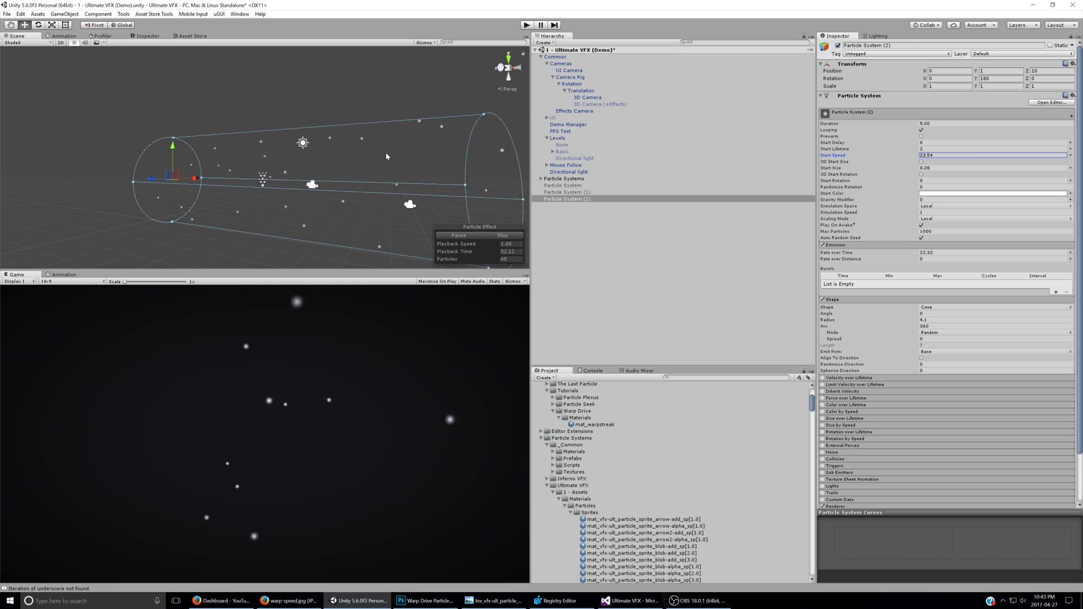
alt+drag(394, 159, 338, 163)
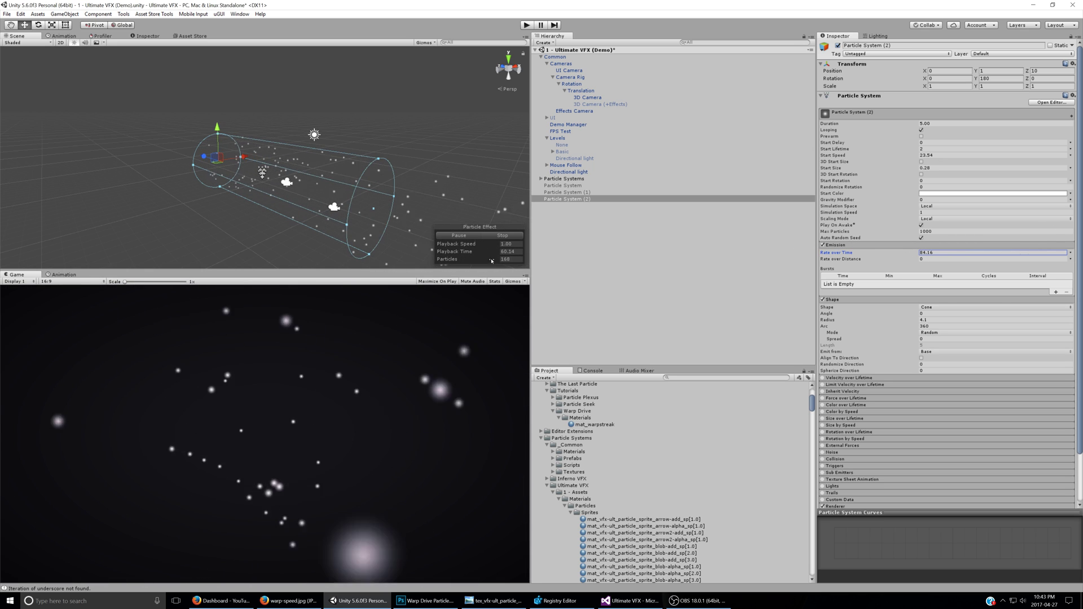
Step: Set the particle renderer's Render Mode to Stretched Billboard with a Length Scale of about 13.4
scroll(862, 458, down, 3)
click(877, 452)
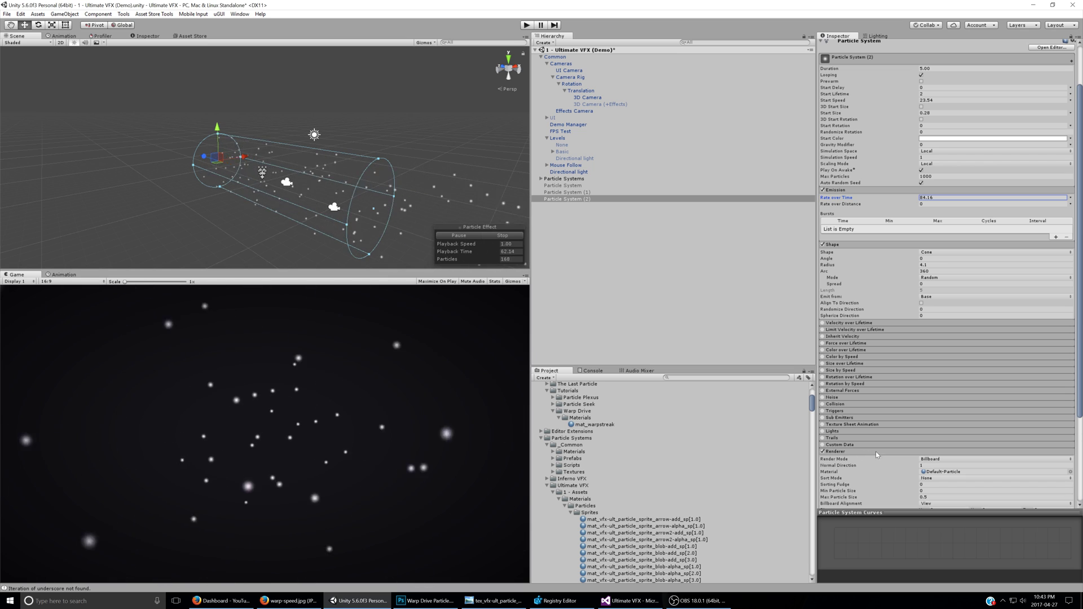
scroll(958, 423, down, 5)
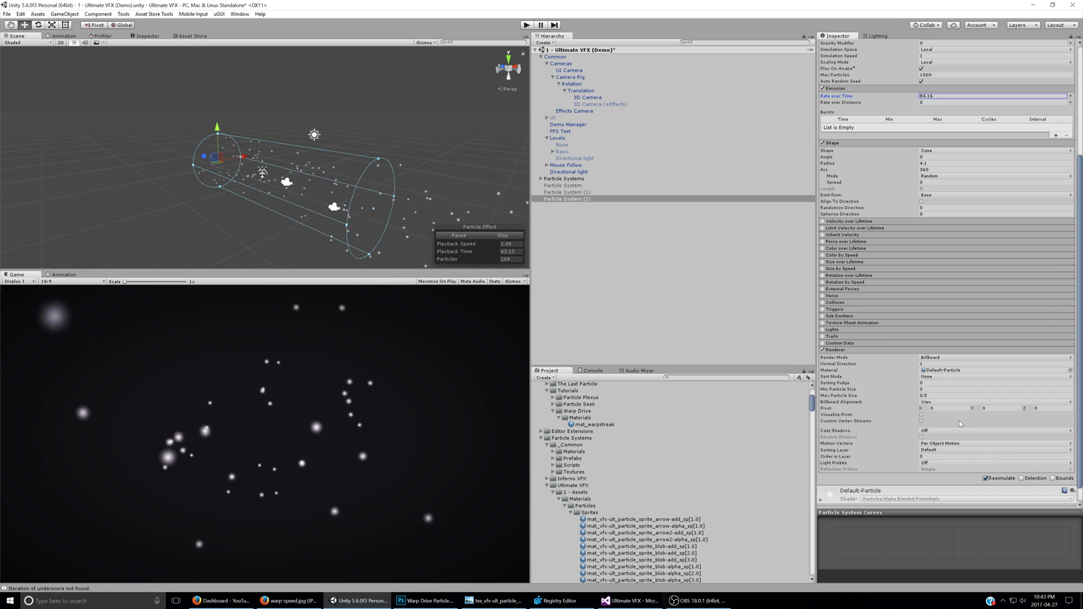
click(941, 358)
click(956, 375)
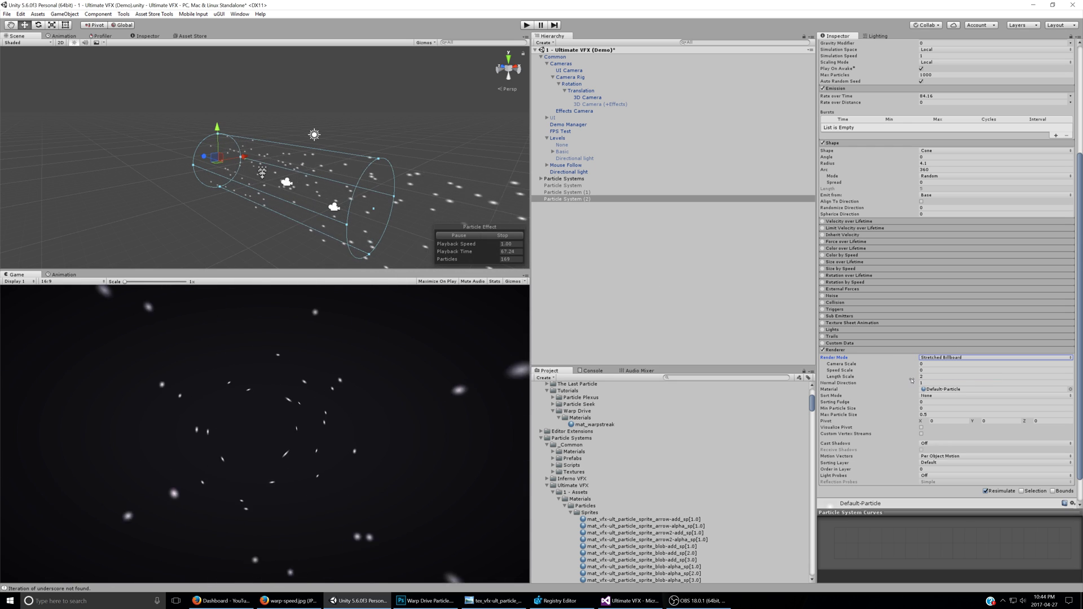
drag(907, 378, 1020, 378)
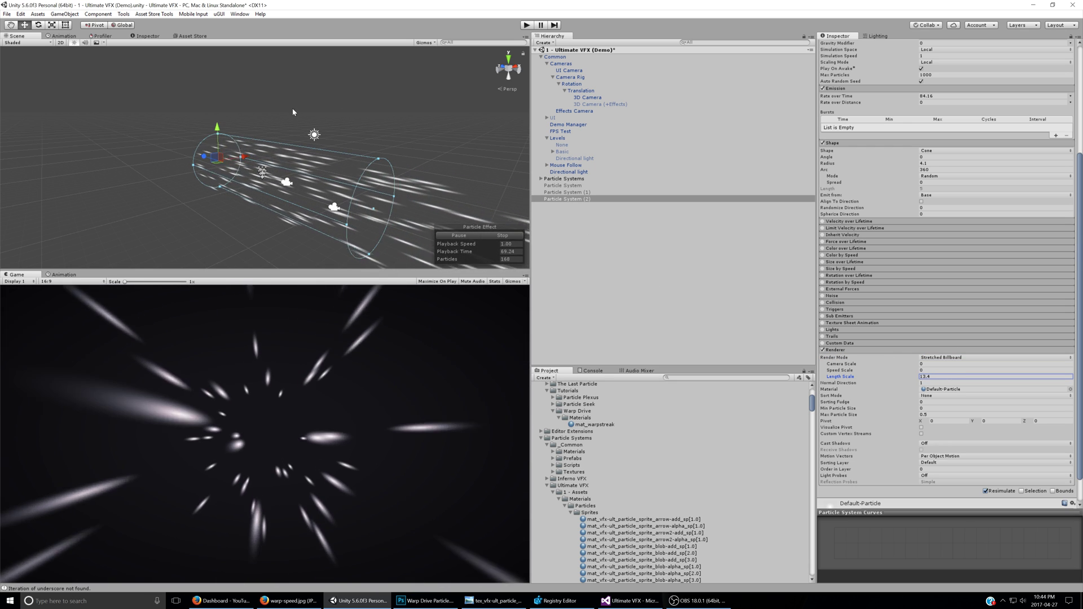
Step: Examine the stretched particle streaks from several angles in the scene, checking how far they travel past the cameras
middle_drag(417, 168, 415, 167)
alt+drag(415, 167, 367, 146)
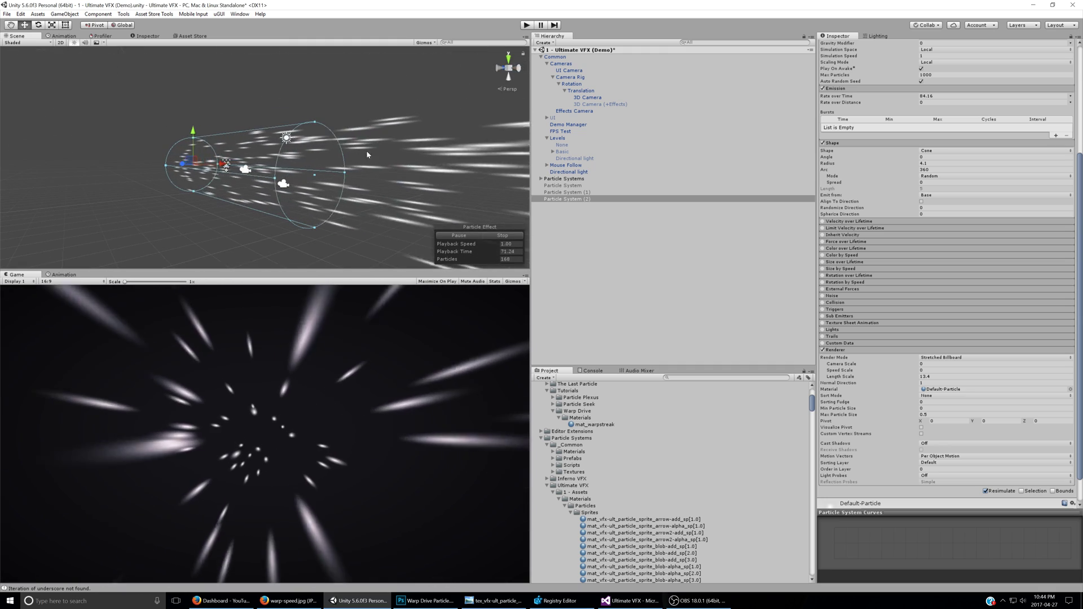
scroll(930, 205, up, 5)
scroll(415, 174, down, 5)
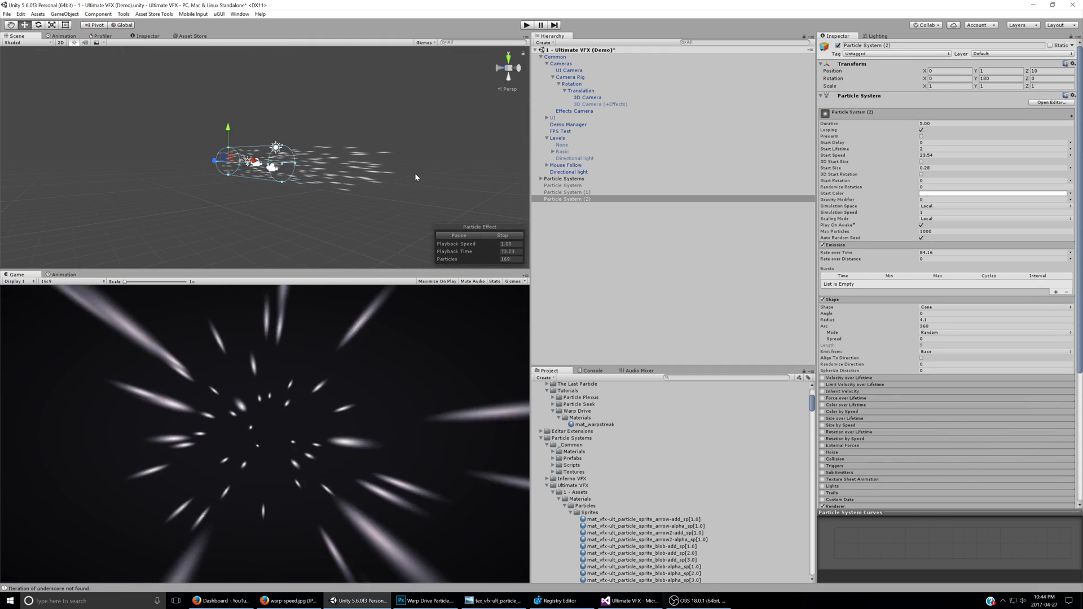
alt+drag(415, 174, 350, 179)
scroll(349, 178, up, 6)
middle_drag(355, 189, 299, 196)
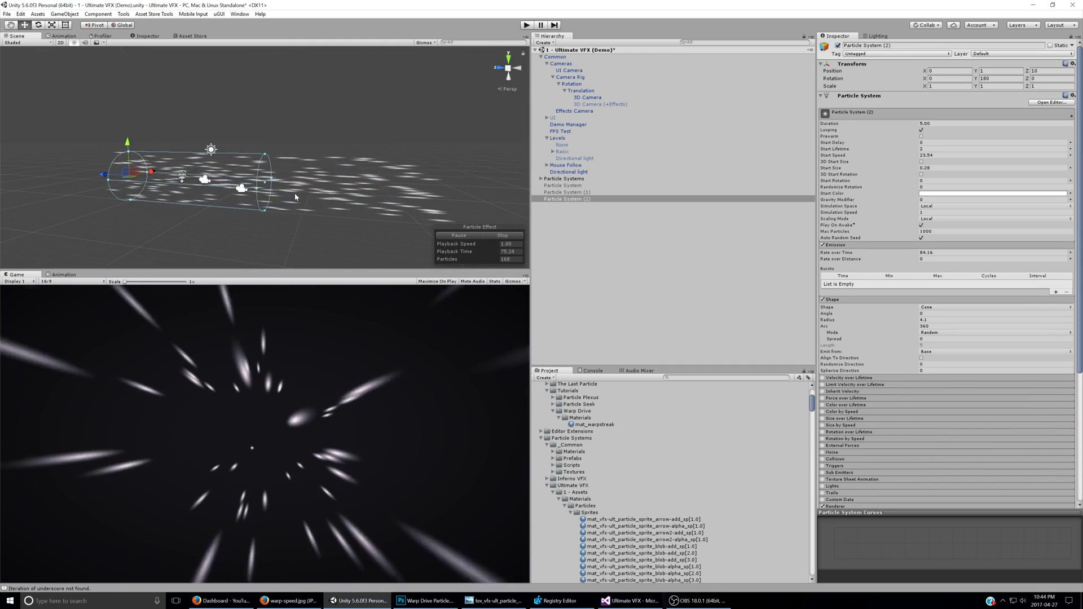
scroll(299, 196, down, 3)
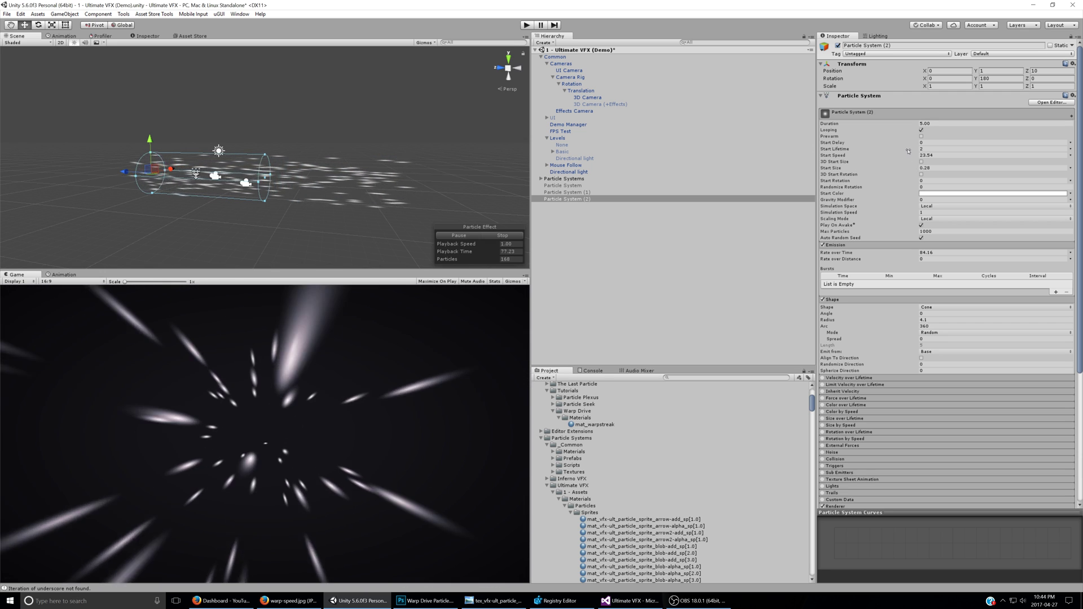
Step: Set Start Lifetime to 1.6, the Z position to 25, and the cone emitter's radius to about 5.03 and angle to about 6.2
drag(909, 150, 899, 145)
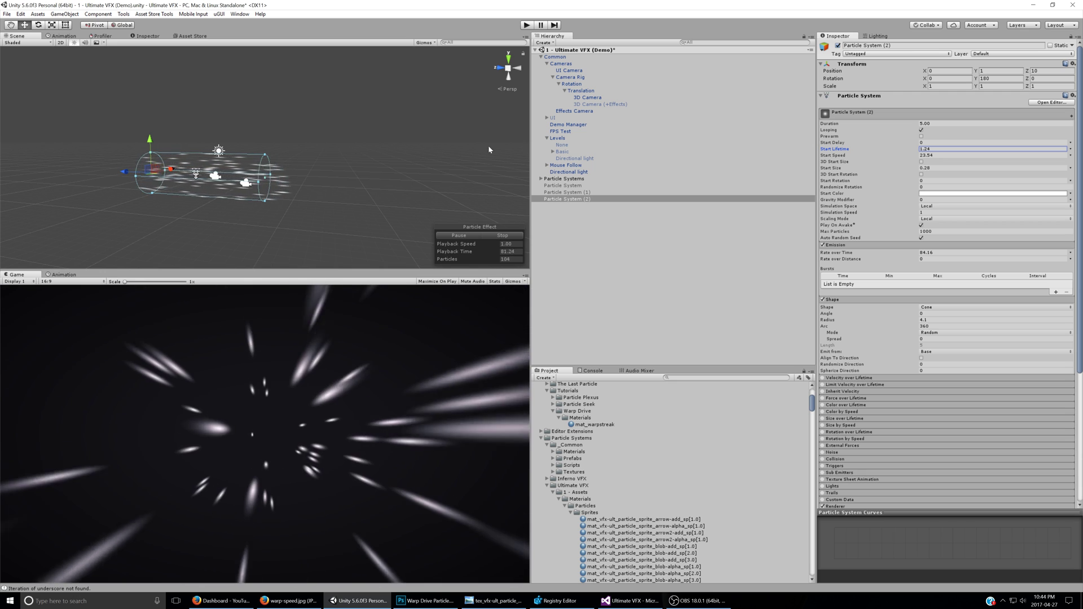
click(1035, 71)
drag(65, 84, 71, 77)
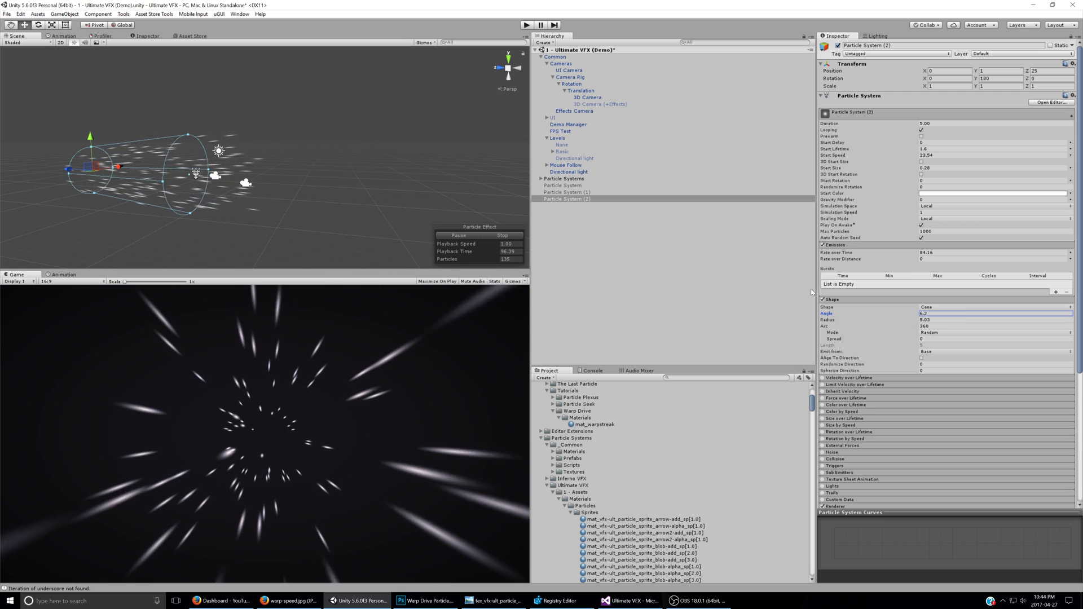
Step: Set the stretched billboard's Length Scale to about 14.2
alt+drag(278, 213, 388, 212)
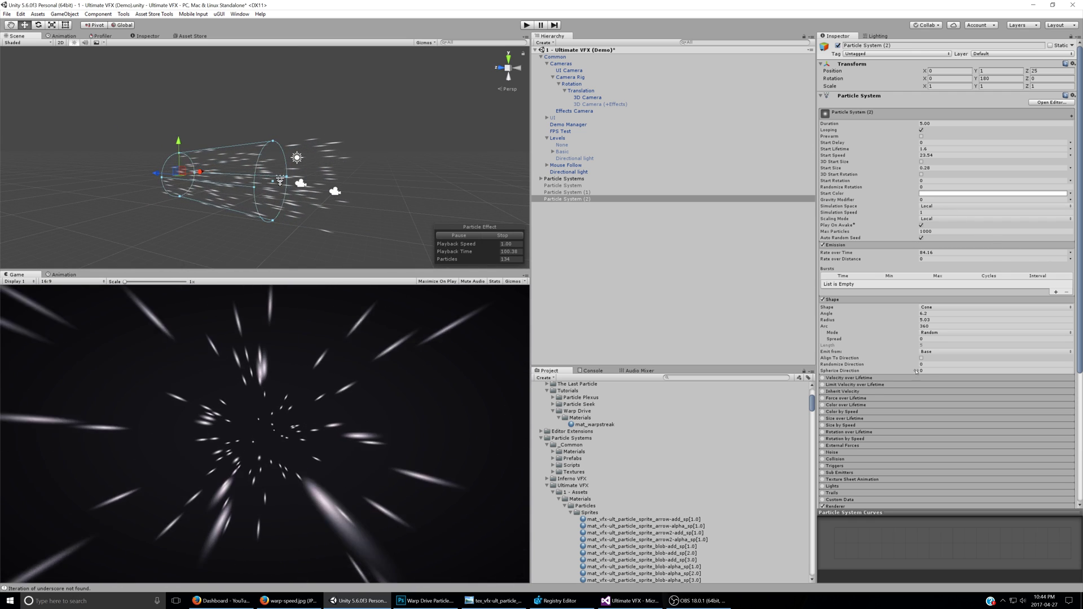
scroll(916, 371, down, 5)
drag(922, 346, 947, 344)
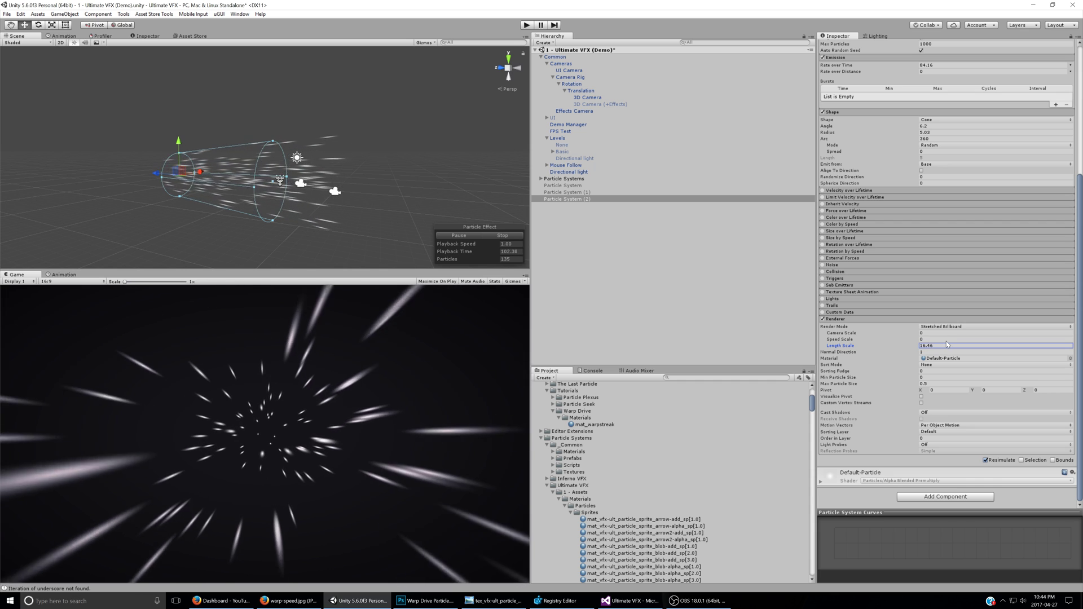
Step: Enable Color over Lifetime and set the alpha at the gradient's start to 0
scroll(916, 346, up, 5)
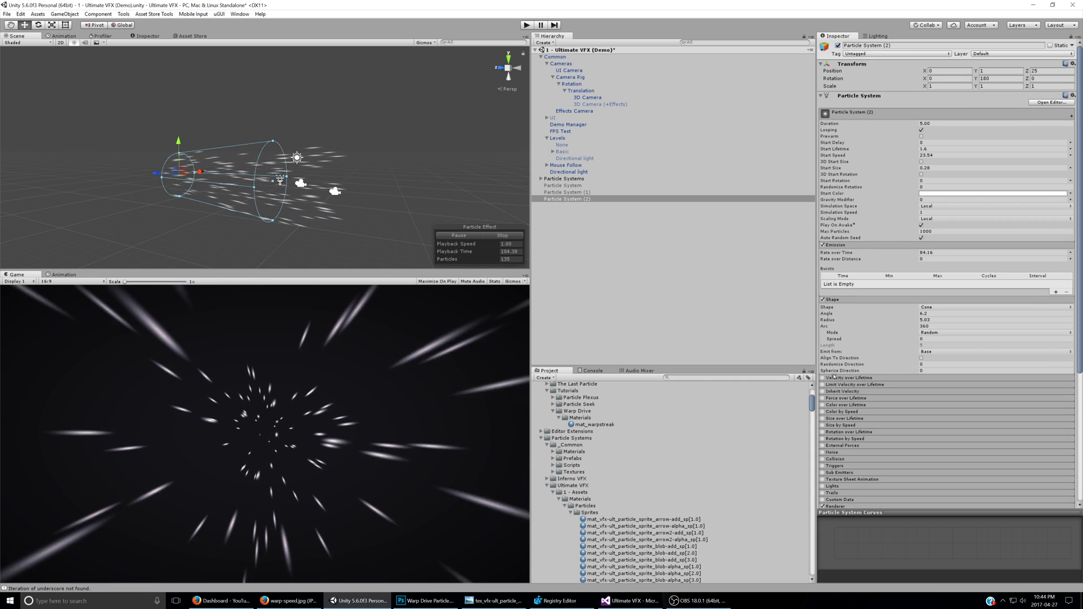
click(845, 405)
click(993, 412)
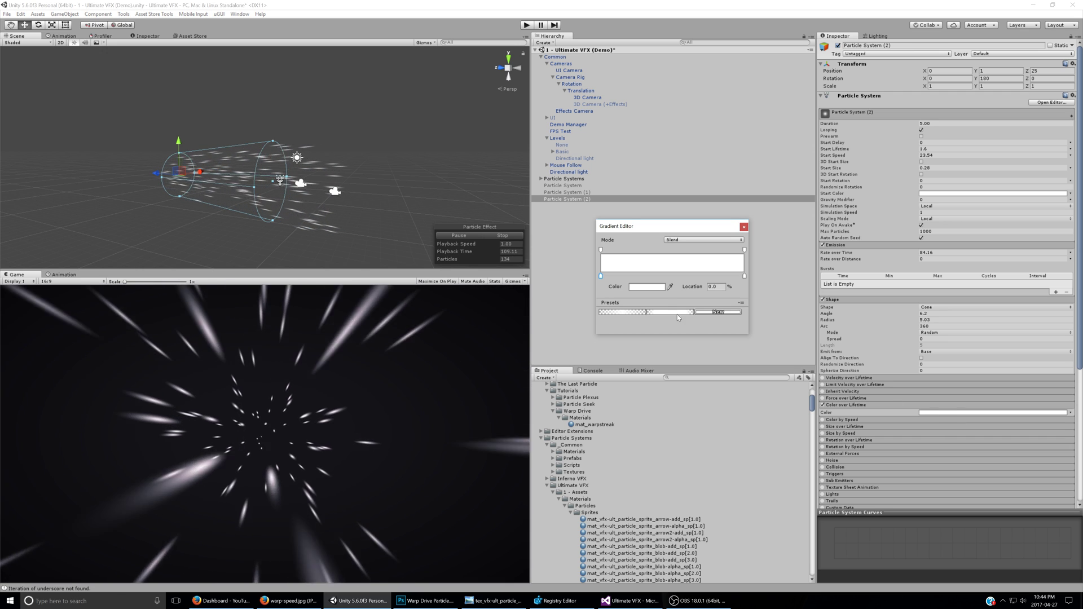
click(601, 250)
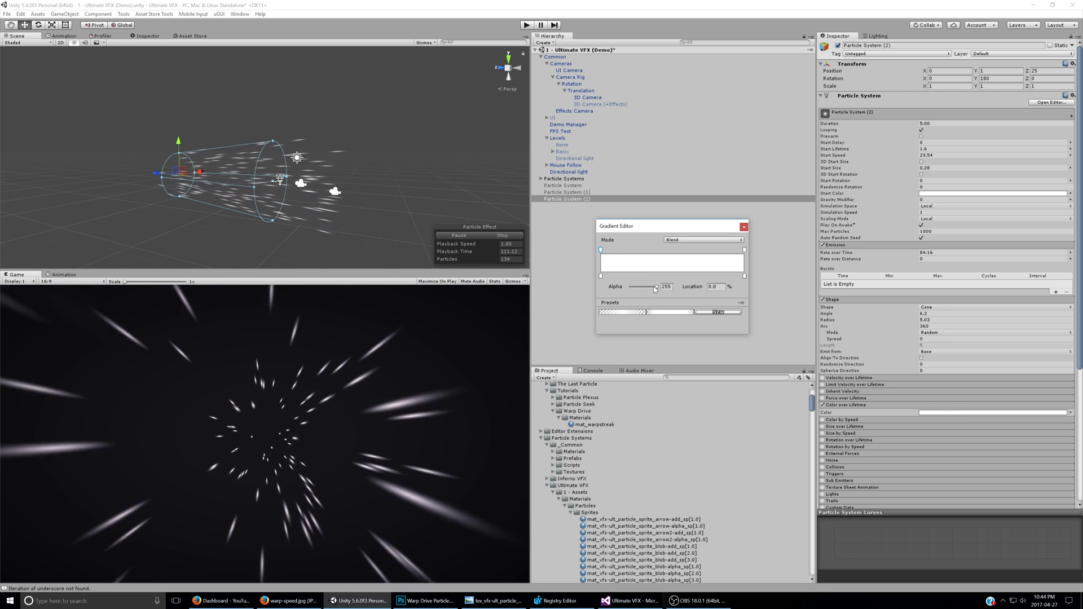
drag(656, 287, 628, 288)
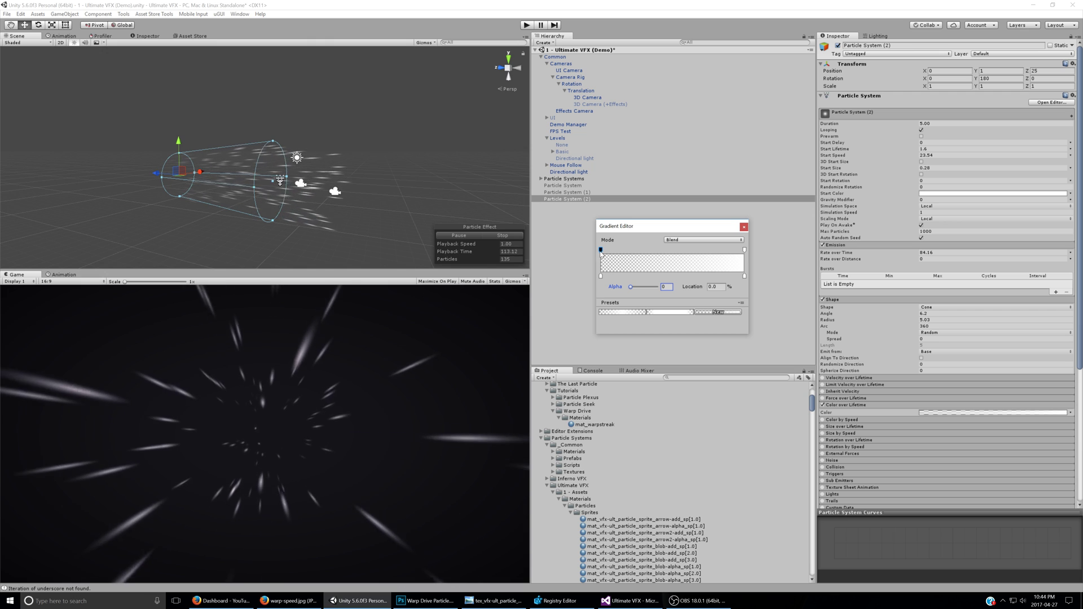
Step: Add an alpha key of 255 at 50% of the color gradient and set the alpha at its end to 0
click(667, 249)
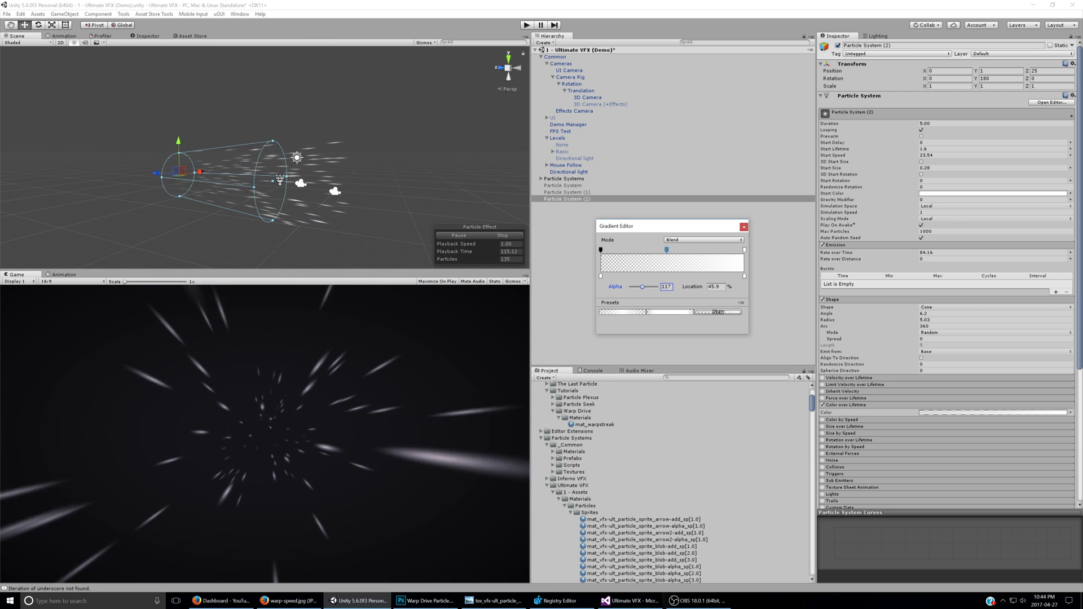
click(719, 290)
text(50)
click(670, 288)
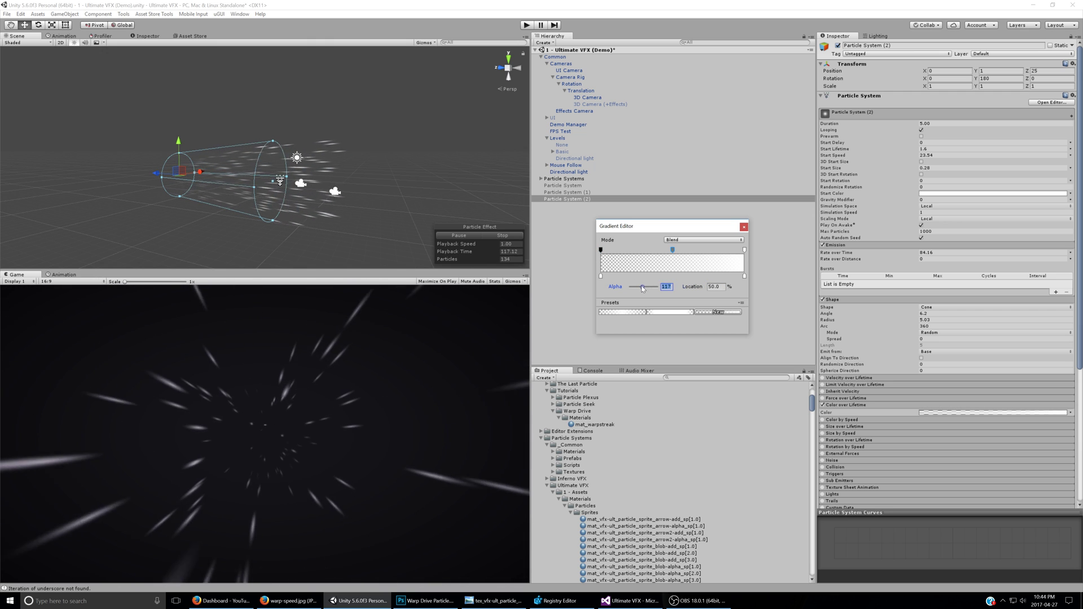
text(255)
click(744, 249)
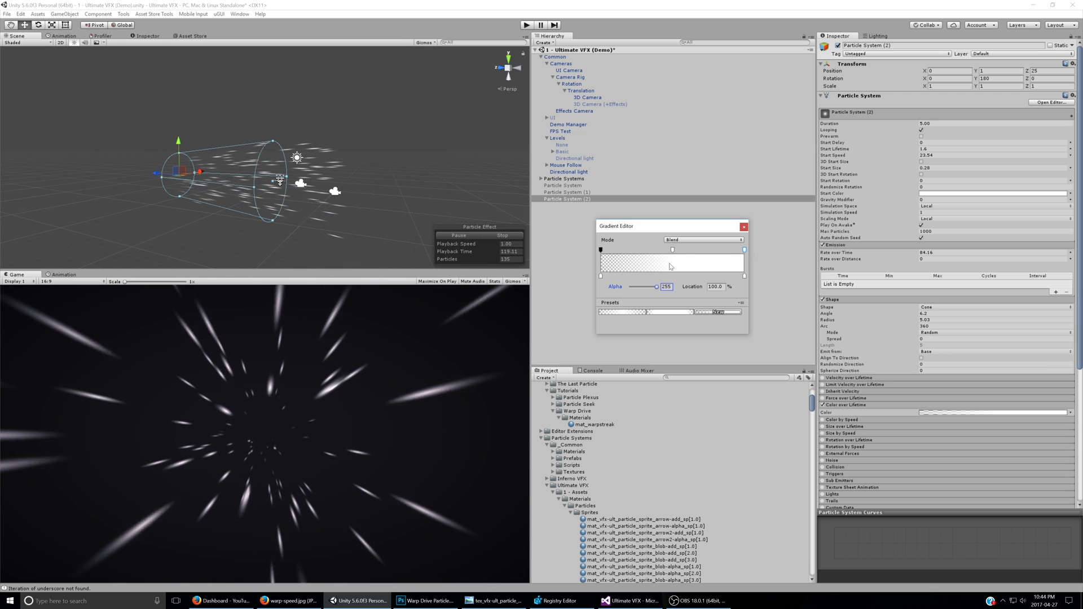
drag(656, 287, 630, 287)
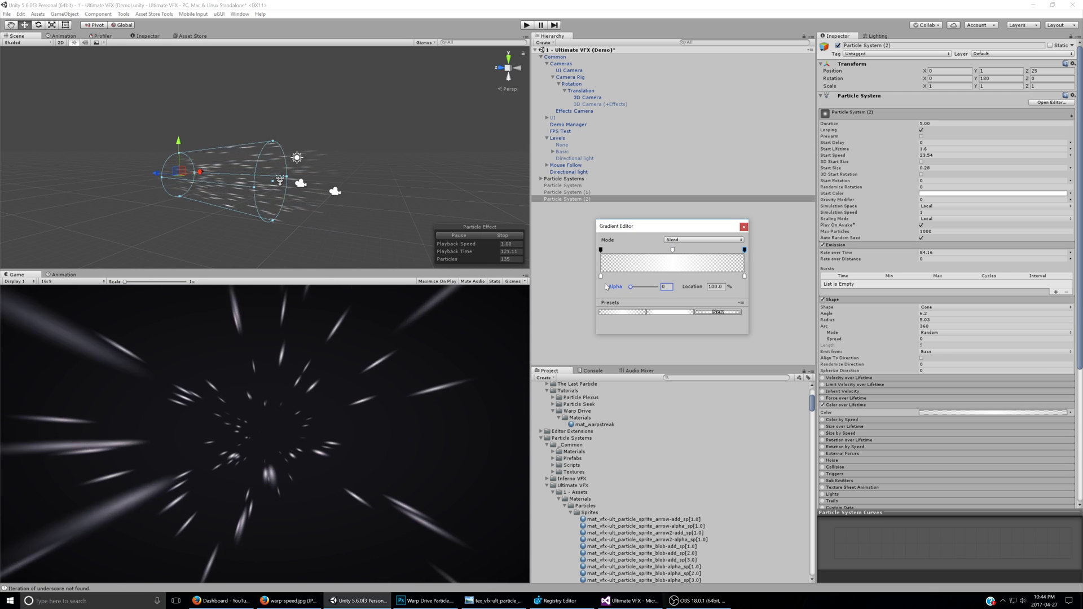
click(744, 226)
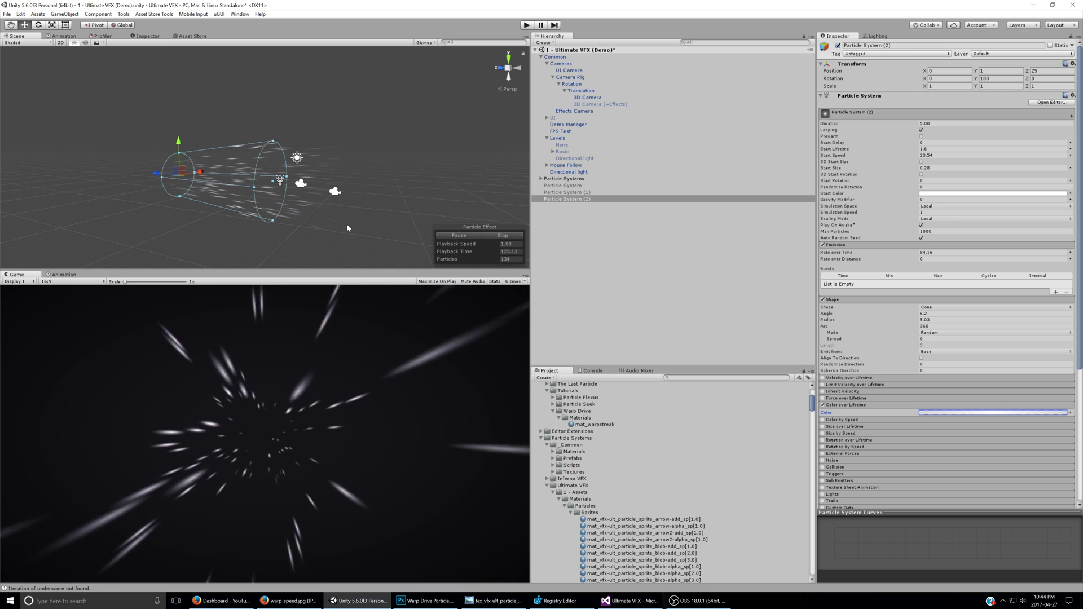
Step: Change the particle system's Start Color from white to a saturated blue
click(932, 192)
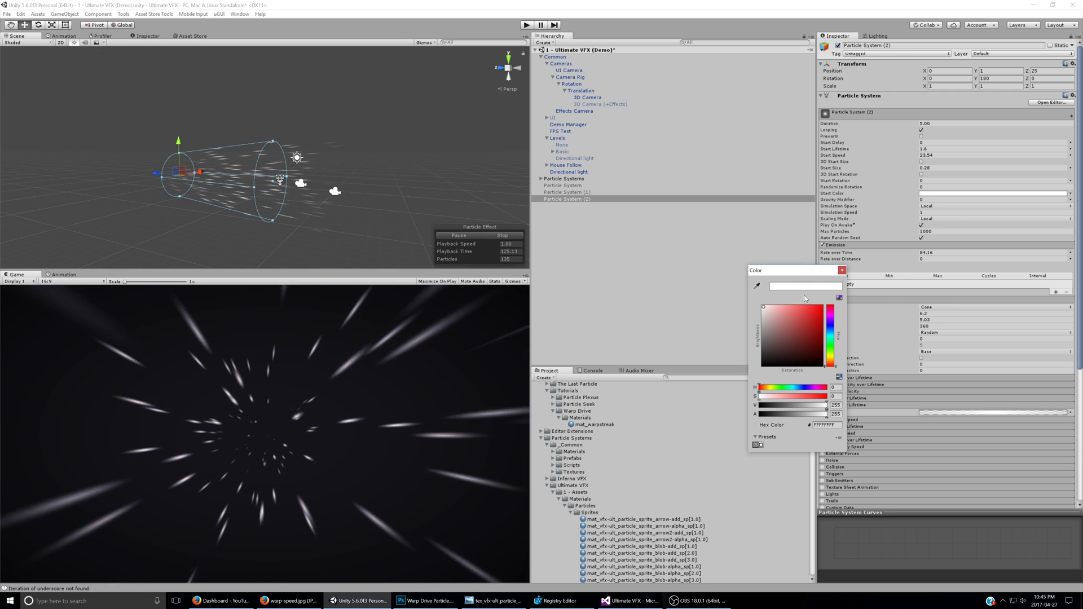
click(820, 307)
drag(833, 305, 834, 330)
Step: Switch to Firefox and compare the streak colors in the warp drive reference images and videos
click(296, 601)
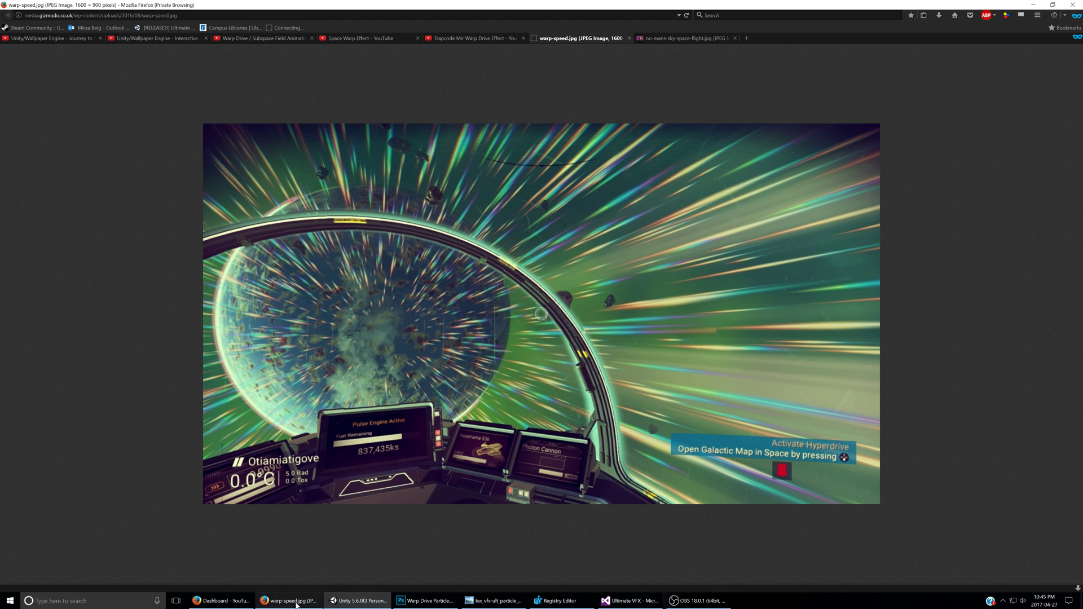
click(474, 37)
click(390, 38)
click(276, 38)
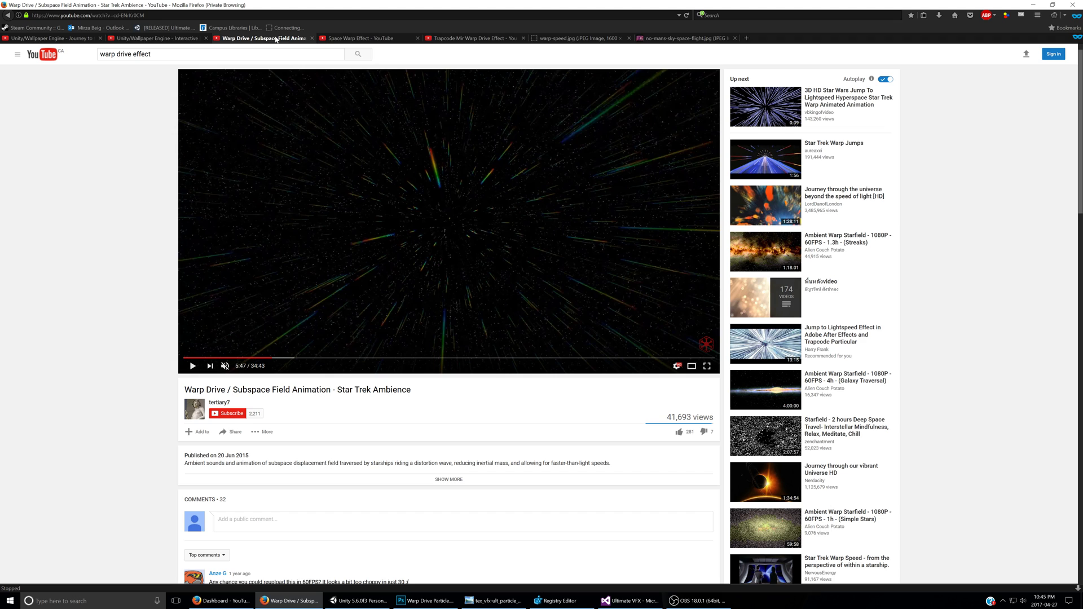
click(164, 38)
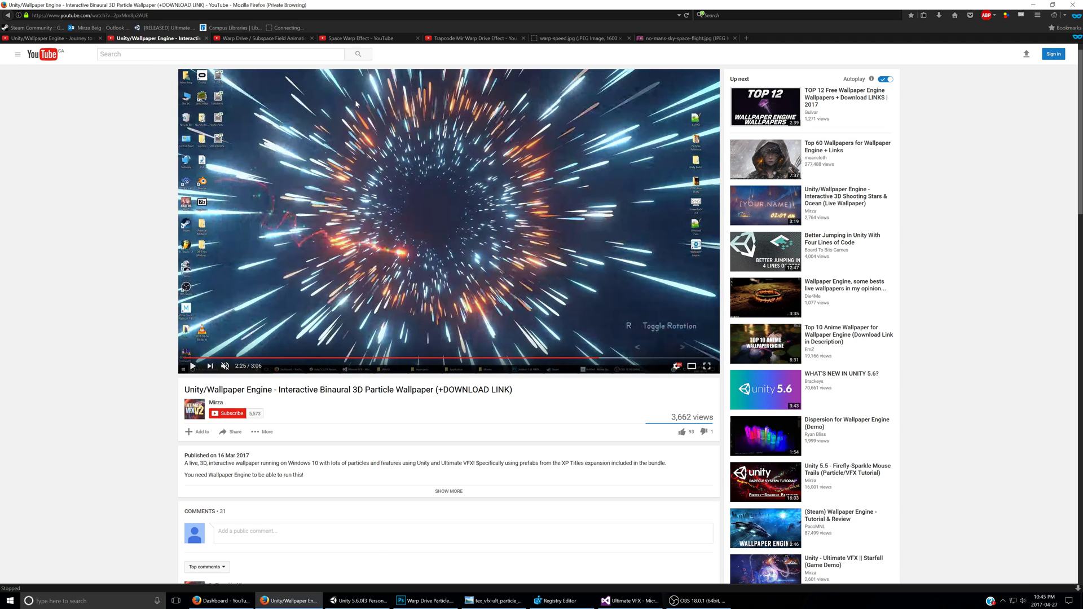
click(36, 39)
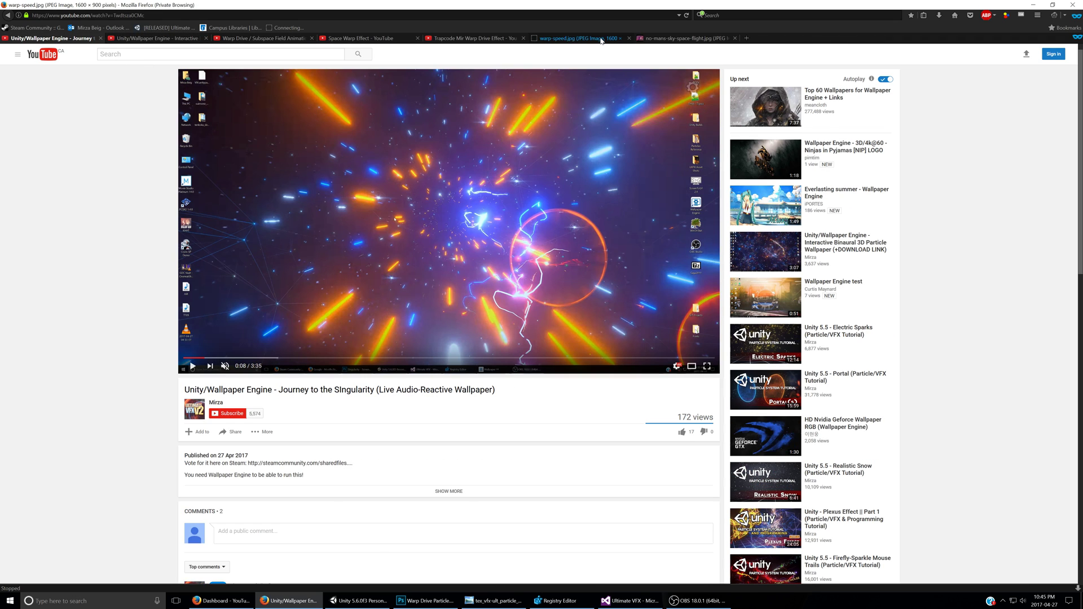
click(664, 38)
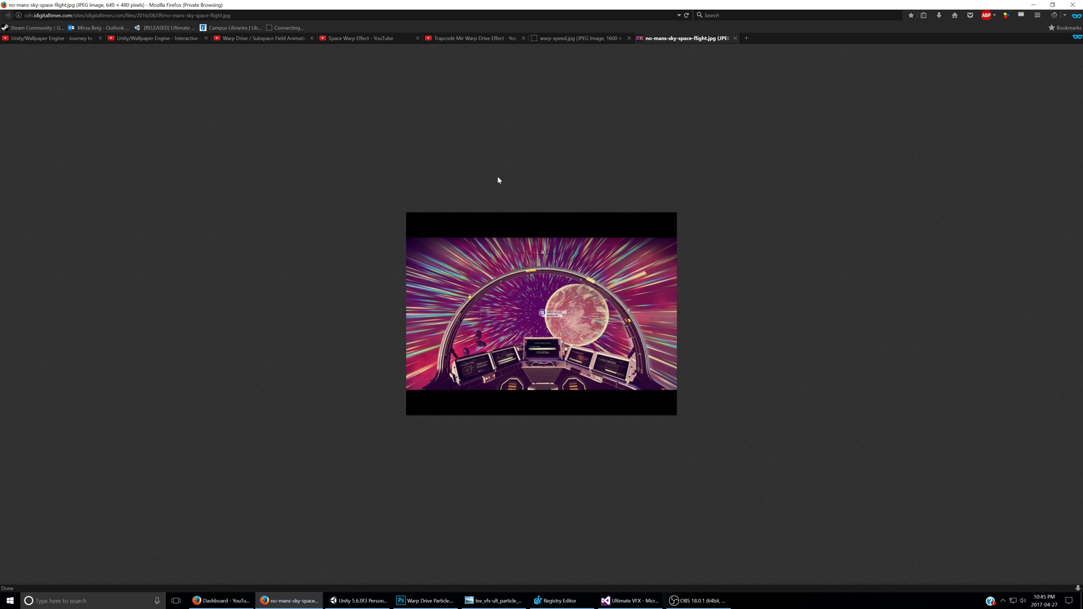
Step: Switch back to Unity and create a material named mat_warpstreak2 in the Warp Drive Materials folder
click(359, 601)
scroll(957, 328, down, 5)
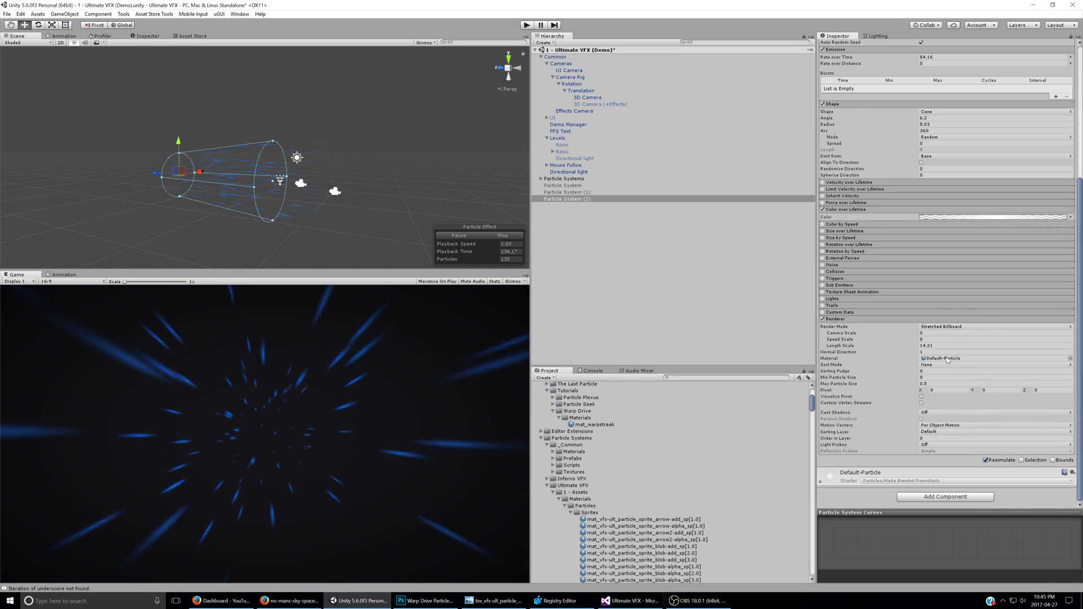
click(976, 358)
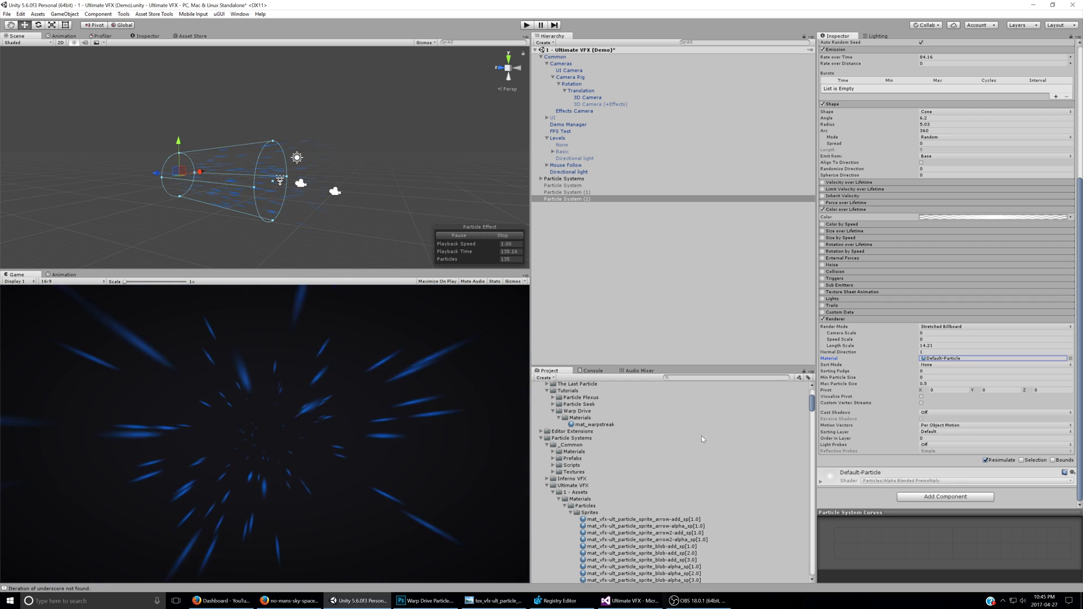
right_click(582, 418)
mouse_move(619, 423)
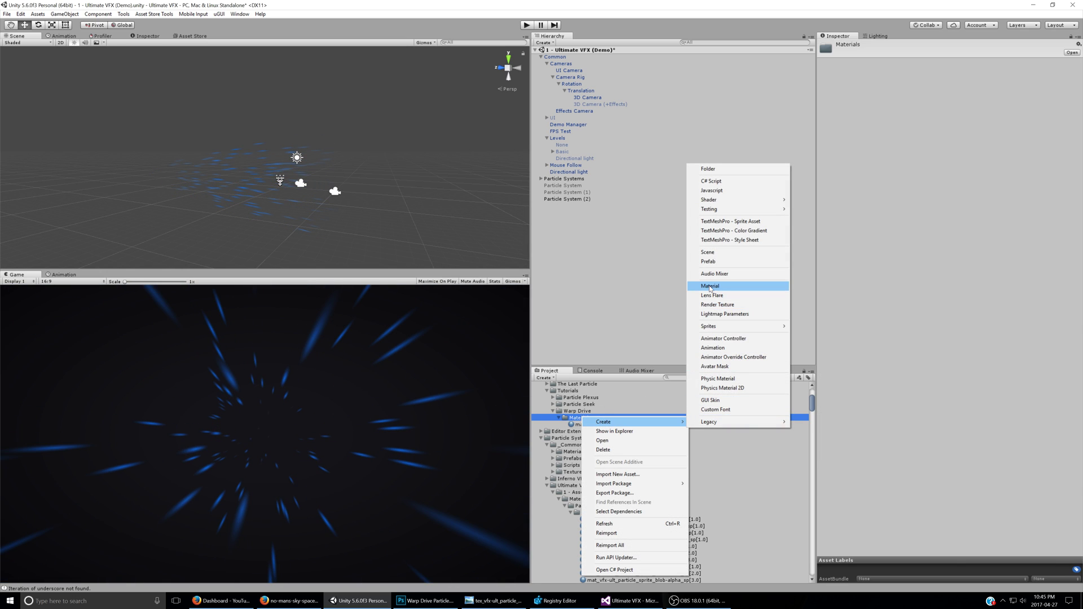
click(710, 286)
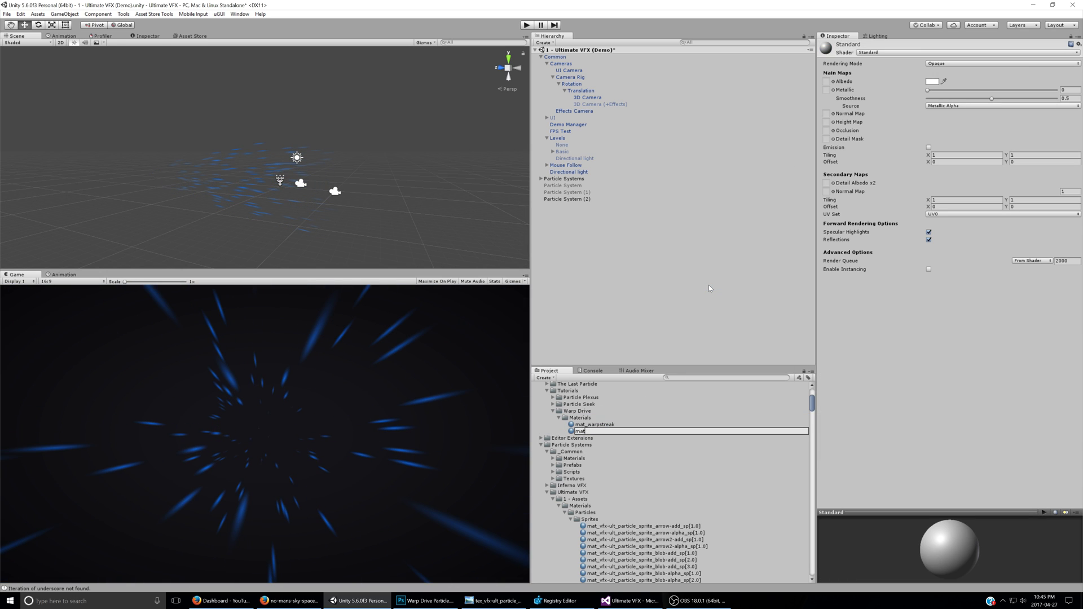
text(mat_warpstreak2)
key(Return)
Step: Set the mat_warpstreak2 material's shader to Particles/Additive
click(886, 52)
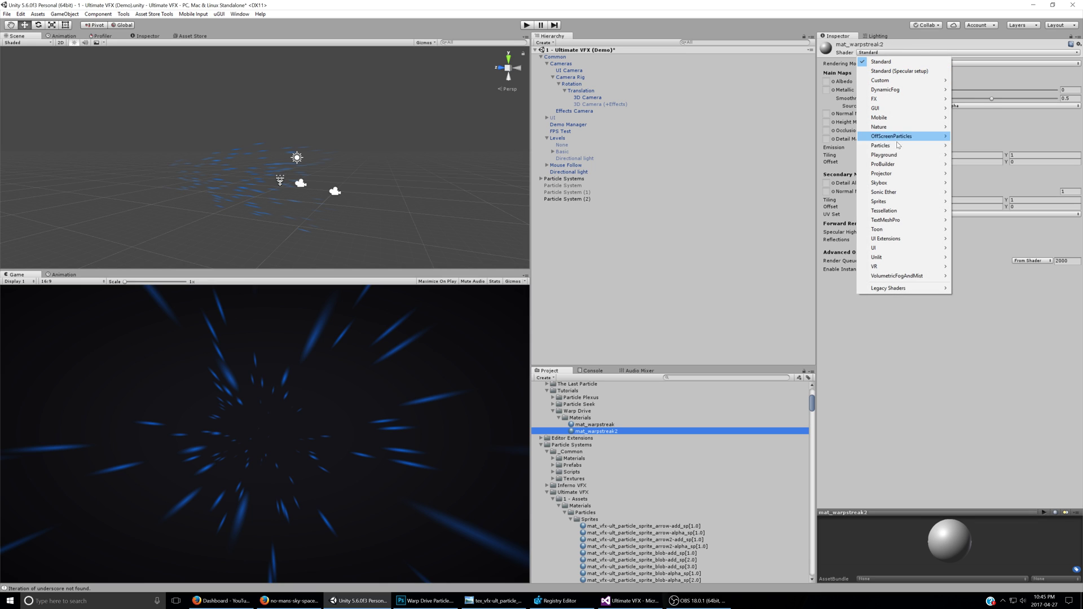
mouse_move(887, 148)
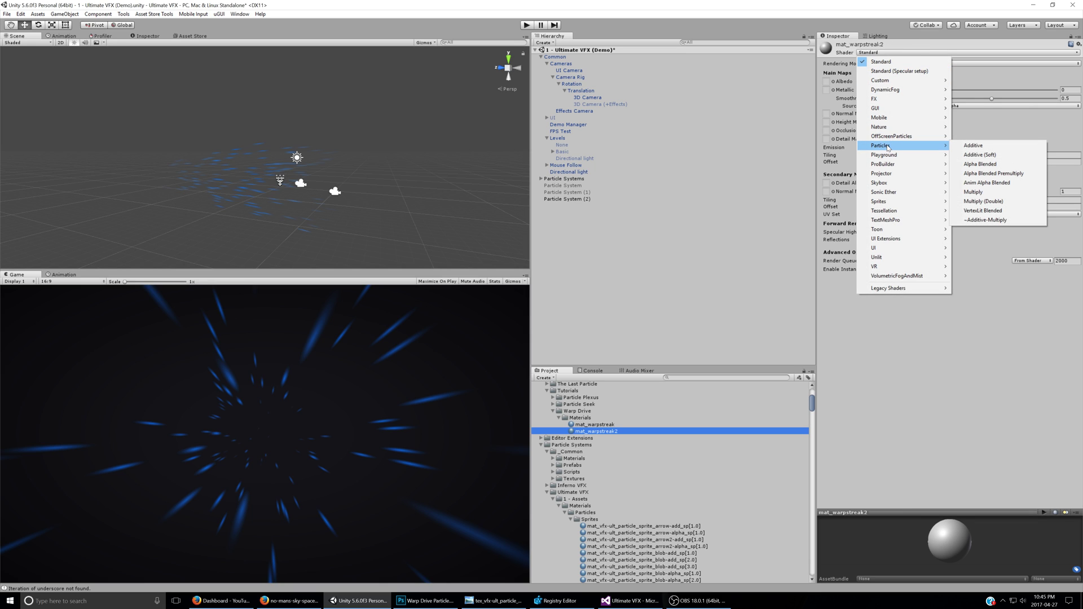
click(973, 147)
click(1064, 65)
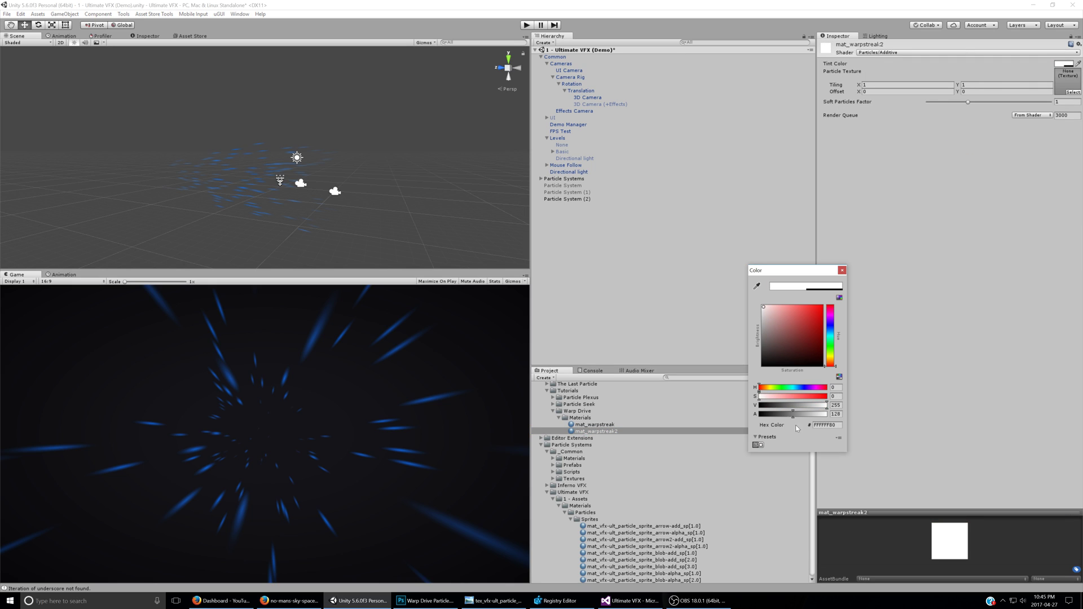
click(928, 279)
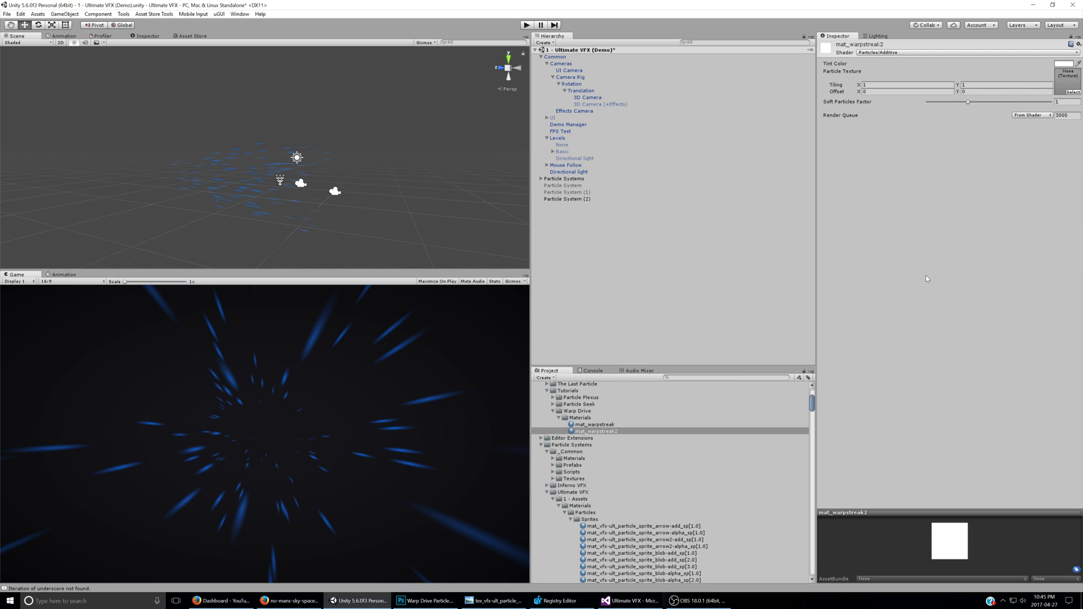
Step: Assign the Default-Particle texture as the Particle Texture of mat_warpstreak2
click(1073, 92)
text(defa)
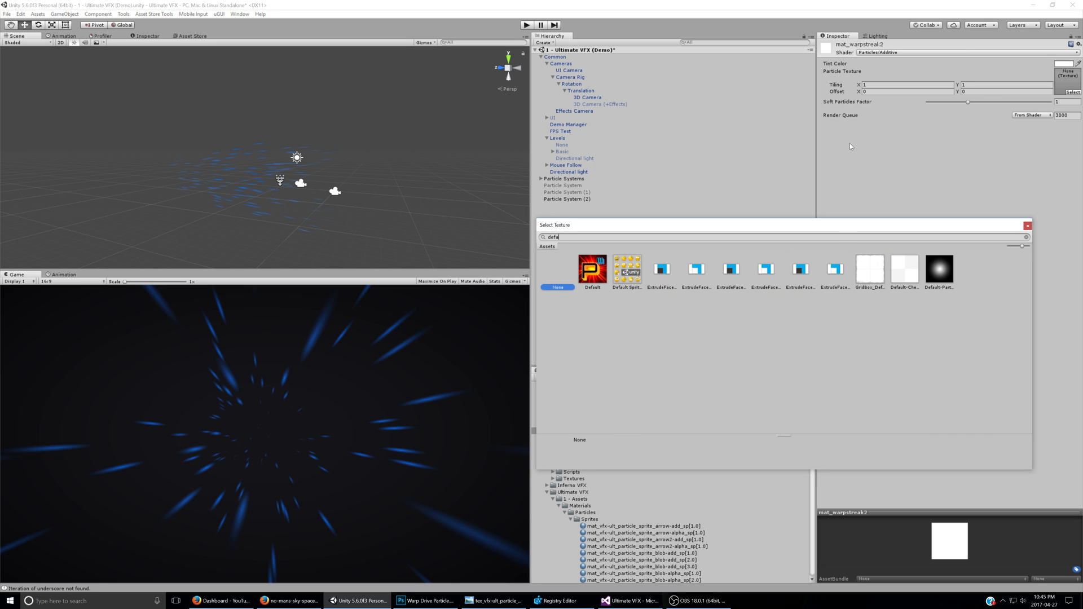
double_click(948, 273)
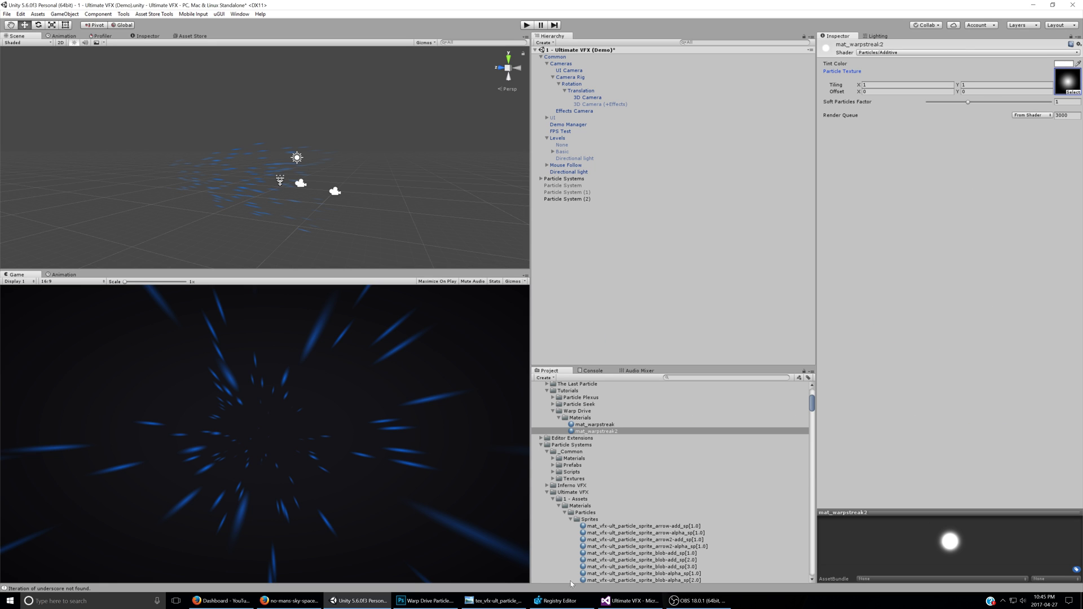
Step: Assign mat_warpstreak2 as the renderer material of Particle System (2)
click(506, 601)
click(1033, 5)
click(566, 199)
scroll(925, 261, down, 8)
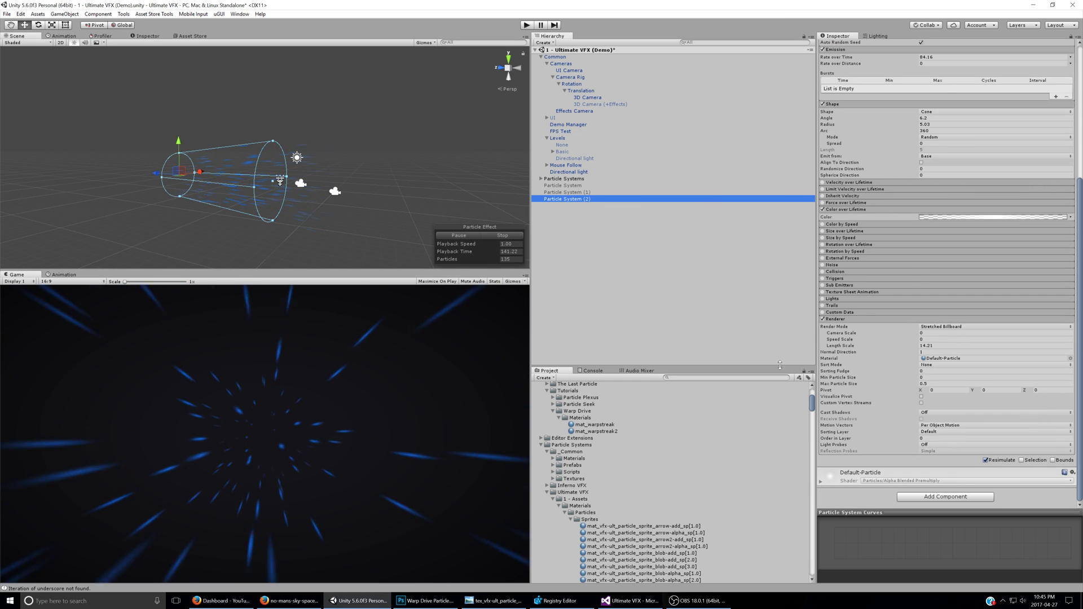
mouse_move(597, 432)
mouse_down()
mouse_move(897, 379)
mouse_move(950, 359)
mouse_up()
Step: Change the Start Color of Particle System (2) to orange, FF8400
scroll(1004, 195, up, 5)
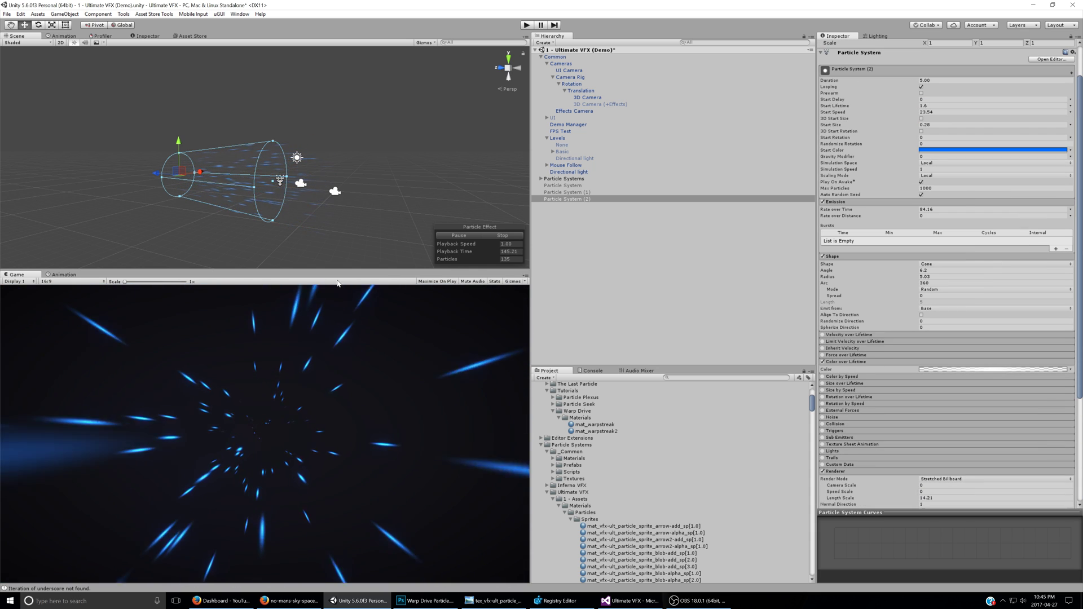
click(992, 150)
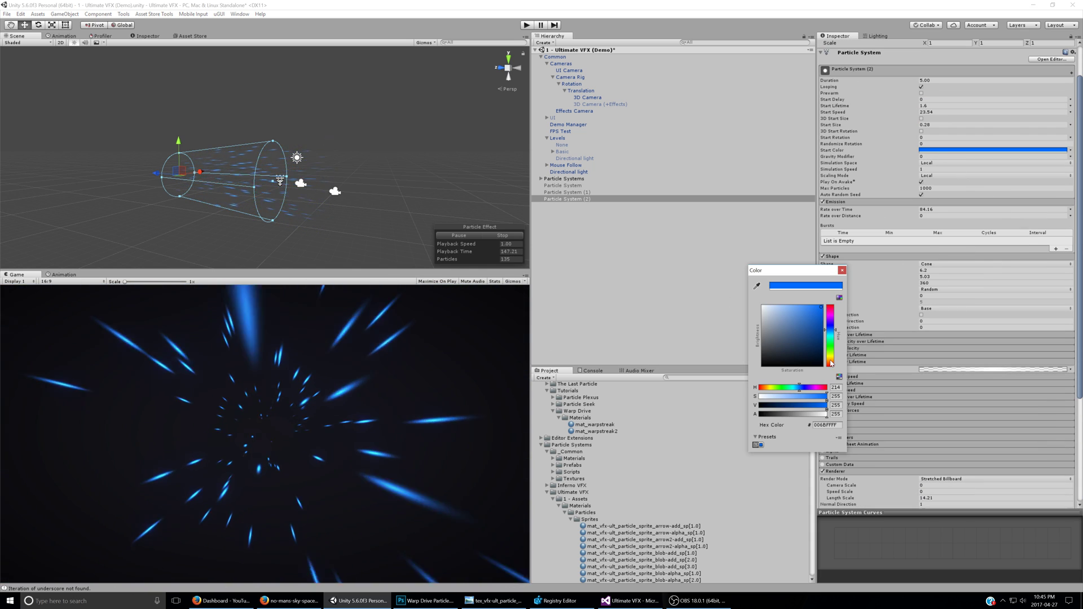
drag(830, 338, 829, 366)
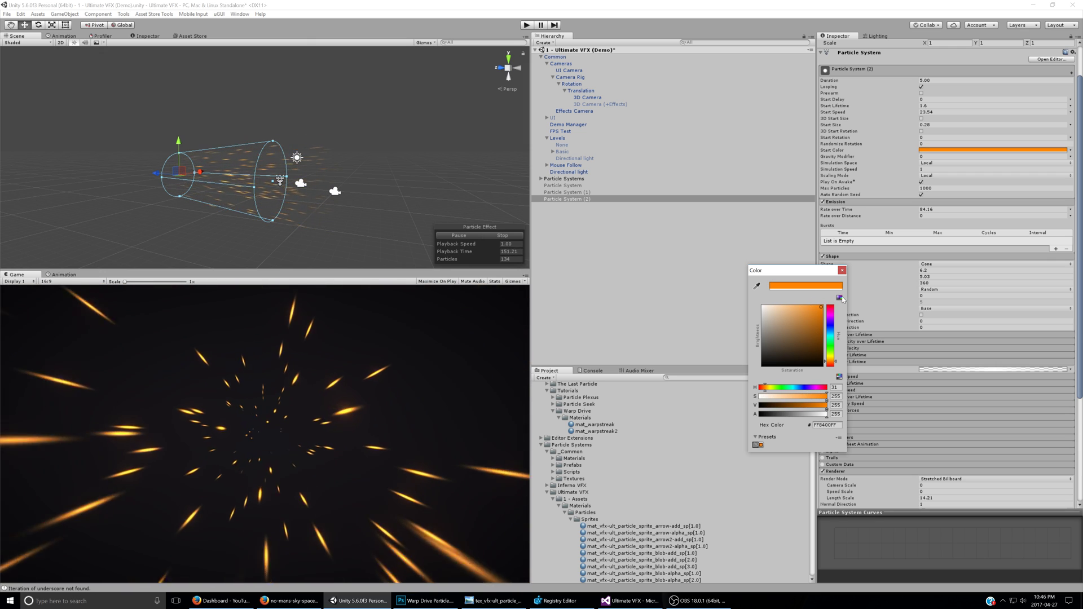
Step: Switch the Start Color to Random Between Two Colors and set the second color to red-orange, FF5A00
click(1070, 150)
click(1024, 173)
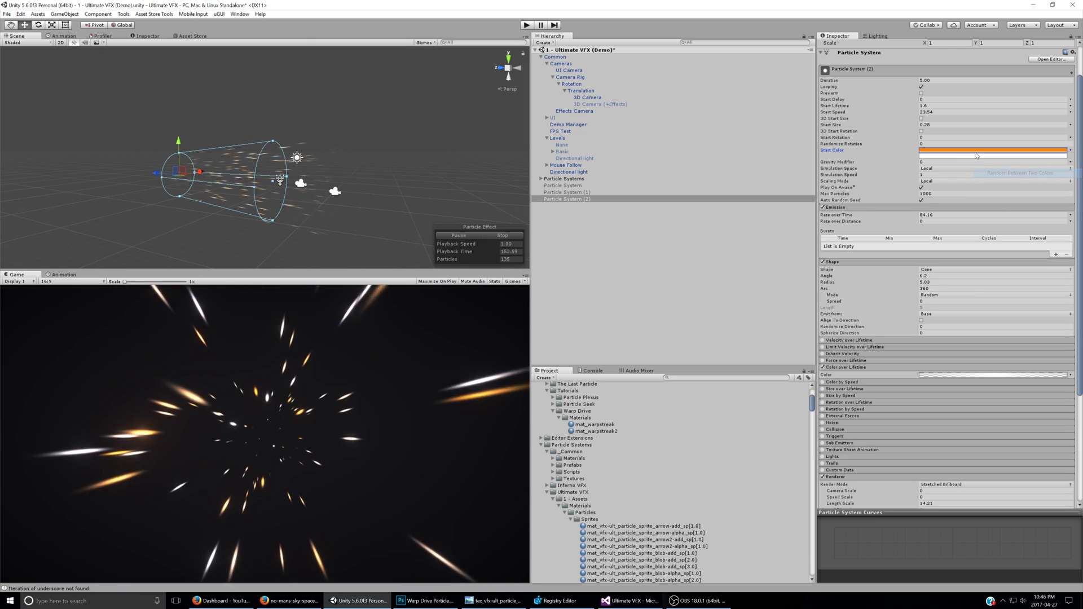
click(993, 155)
click(821, 307)
mouse_move(830, 366)
mouse_down()
mouse_move(830, 335)
mouse_move(835, 366)
mouse_up()
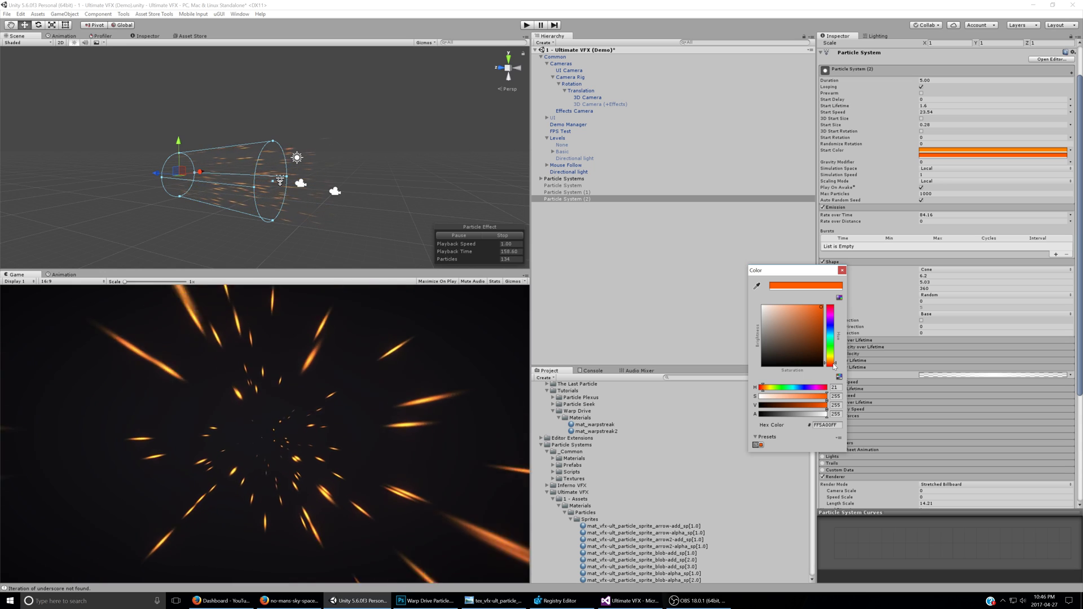
click(976, 229)
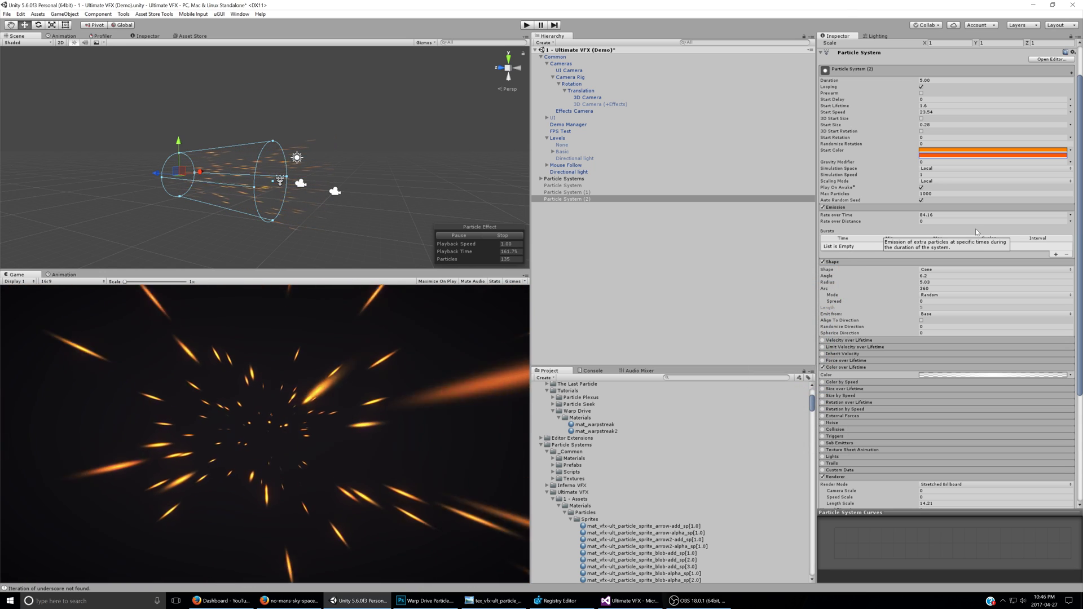
Step: Duplicate Particle System (2) in the scene
alt+drag(266, 189, 330, 180)
click(610, 199)
key(ctrl+d)
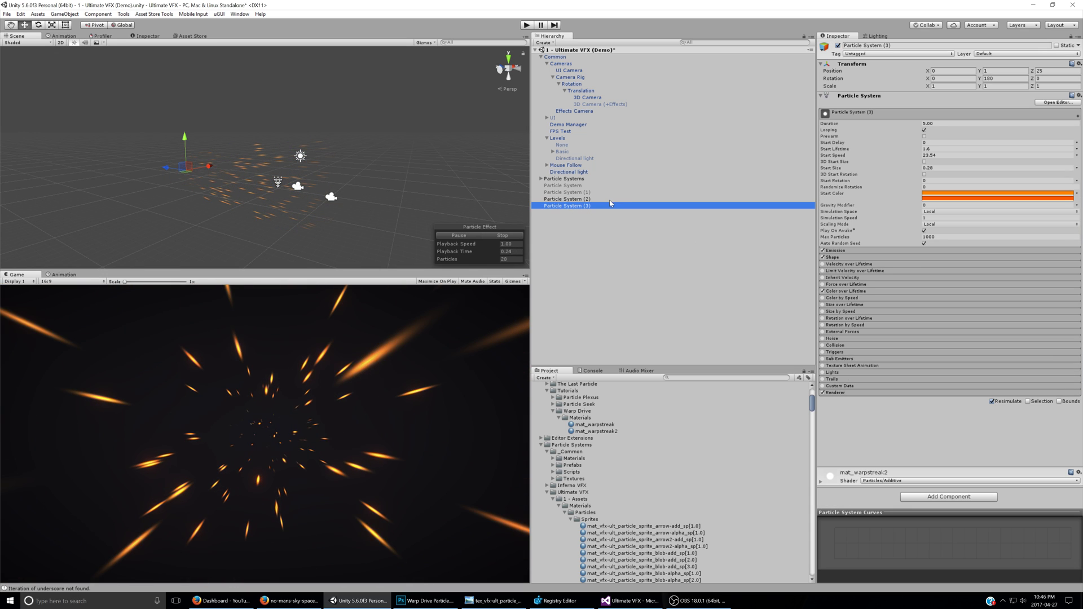
Step: Set the duplicate's two start colors to light blue (hue 194) and a deeper blue (hue 214)
click(997, 193)
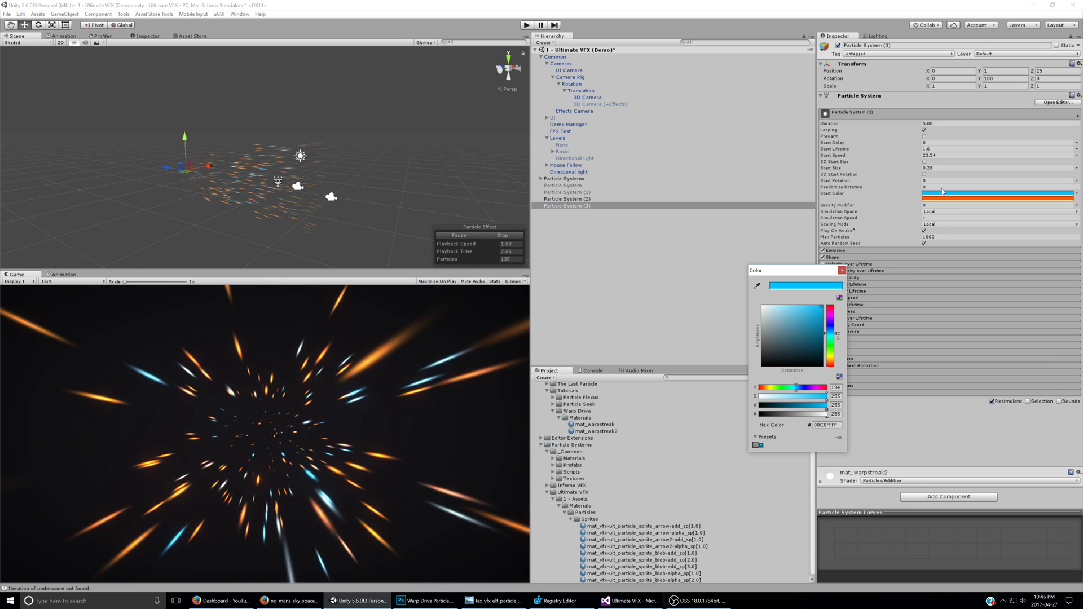
click(941, 198)
click(830, 325)
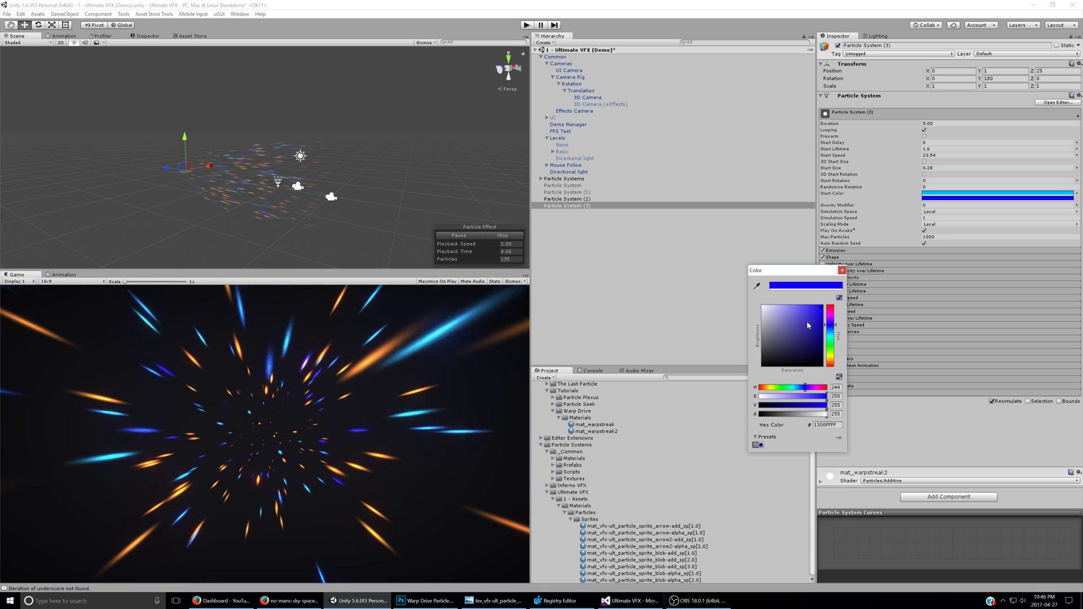
drag(830, 334, 831, 332)
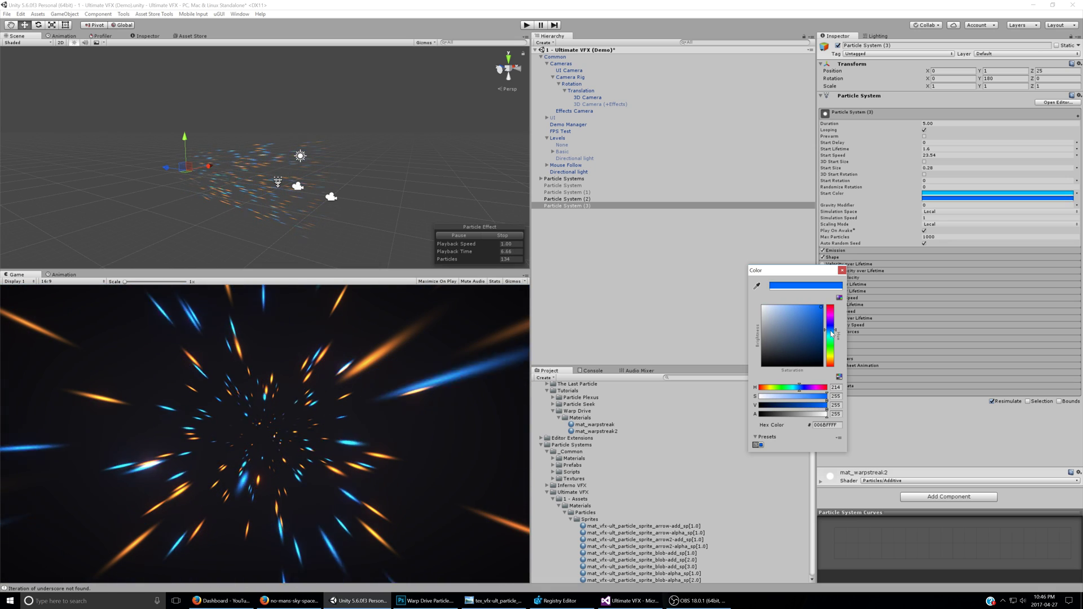
click(842, 270)
Step: Set Particle System (3)'s emission rate to 195.5, shape radius to 8, Z position to 35 and start lifetime to 2.8
click(587, 205)
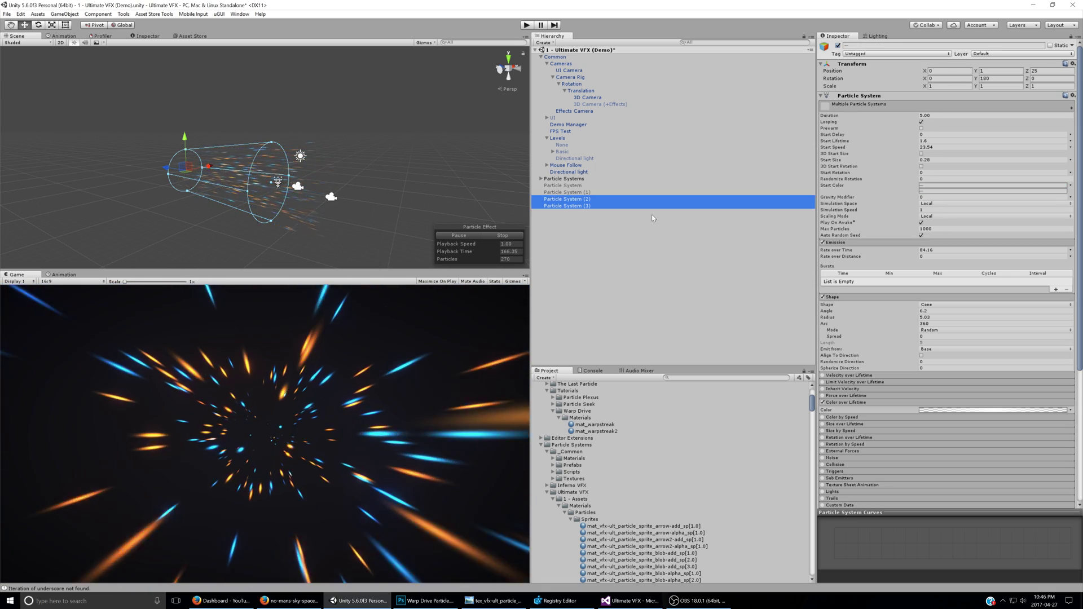
click(855, 251)
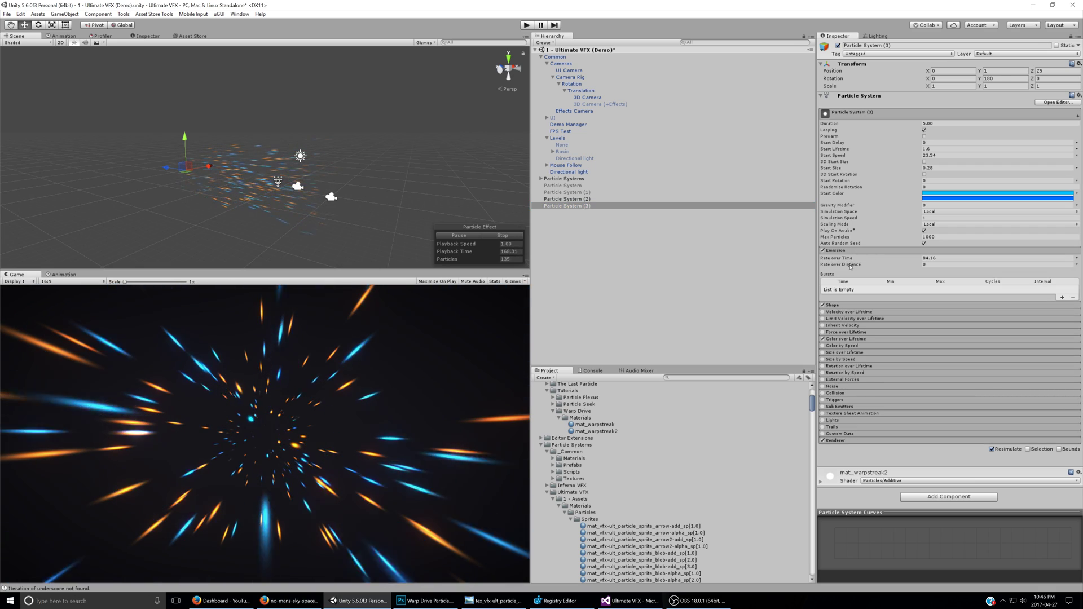
click(843, 305)
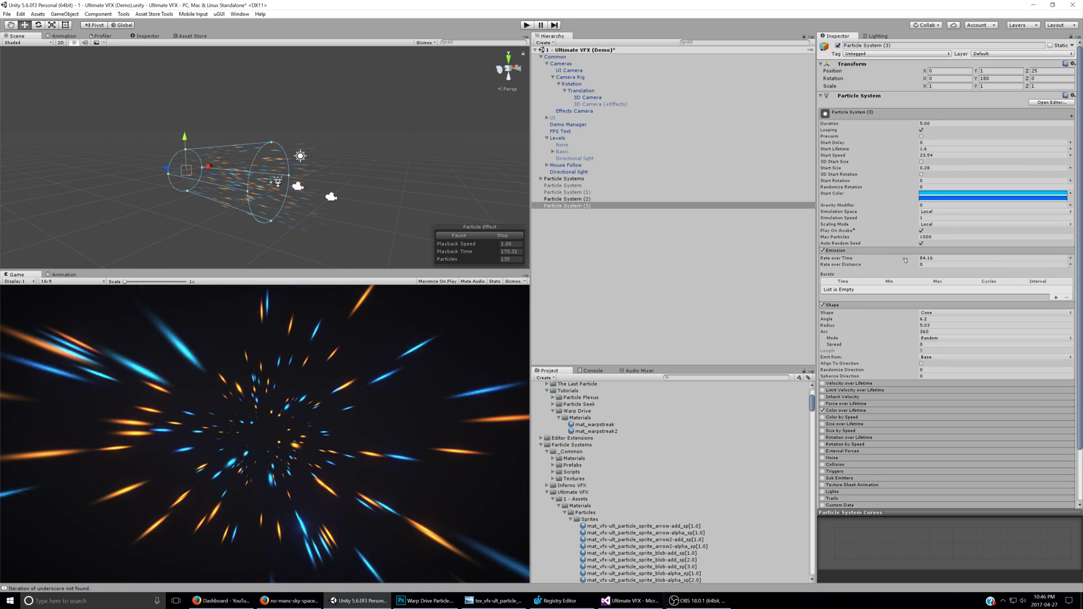
drag(1011, 262, 1024, 263)
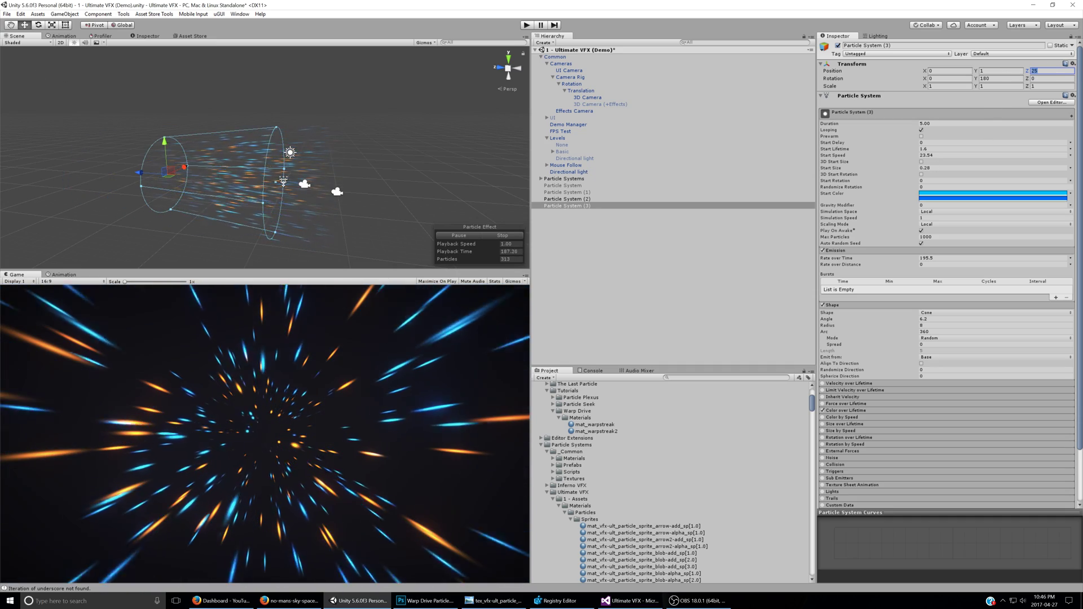
drag(915, 150, 911, 150)
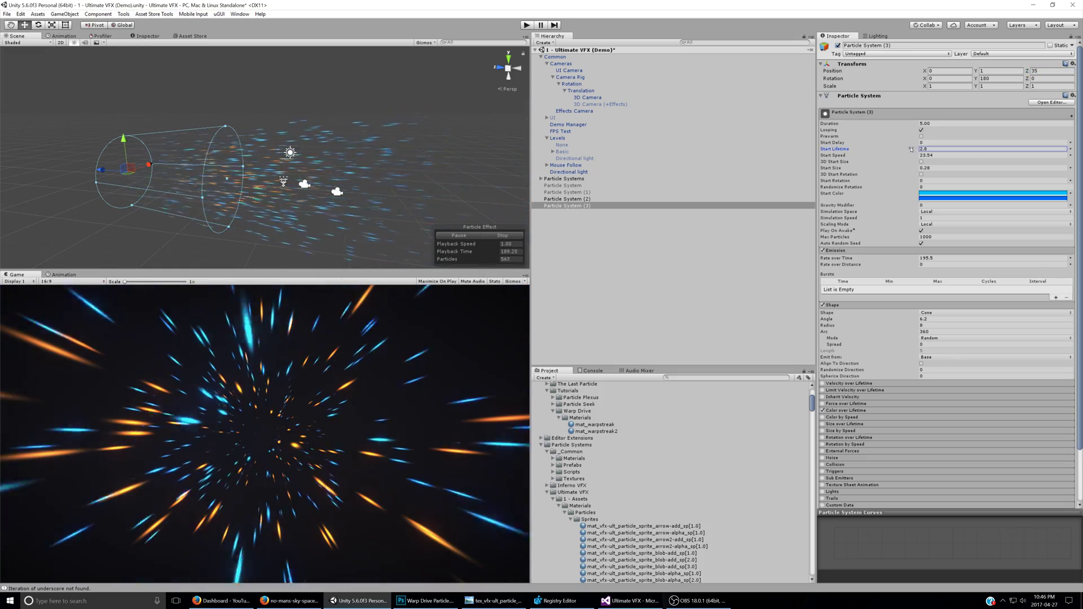
Step: Set the renderer's Length Scale to 38.36 for Particle Systems (2) and (3) together
ctrl+click(559, 199)
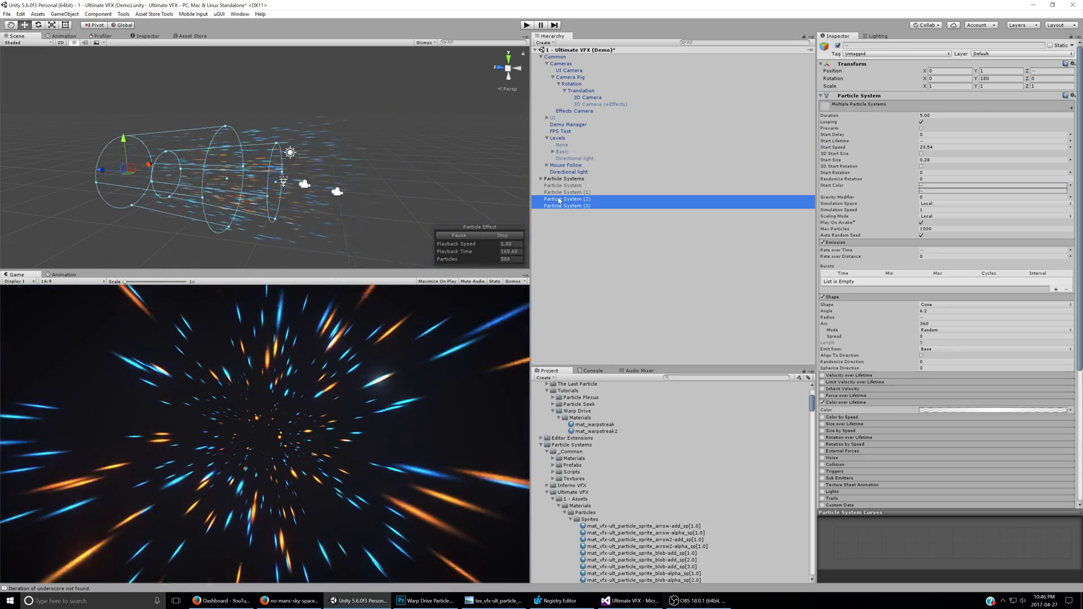
scroll(982, 289, down, 5)
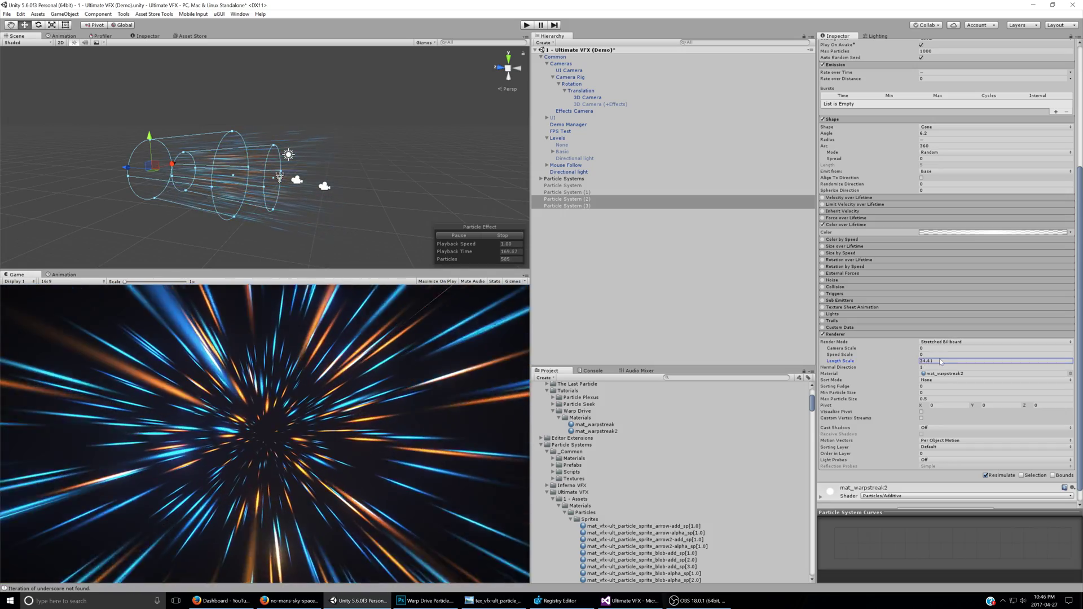
mouse_move(320, 170)
alt+mouse_down()
mouse_move(334, 177)
mouse_move(328, 187)
alt+mouse_up()
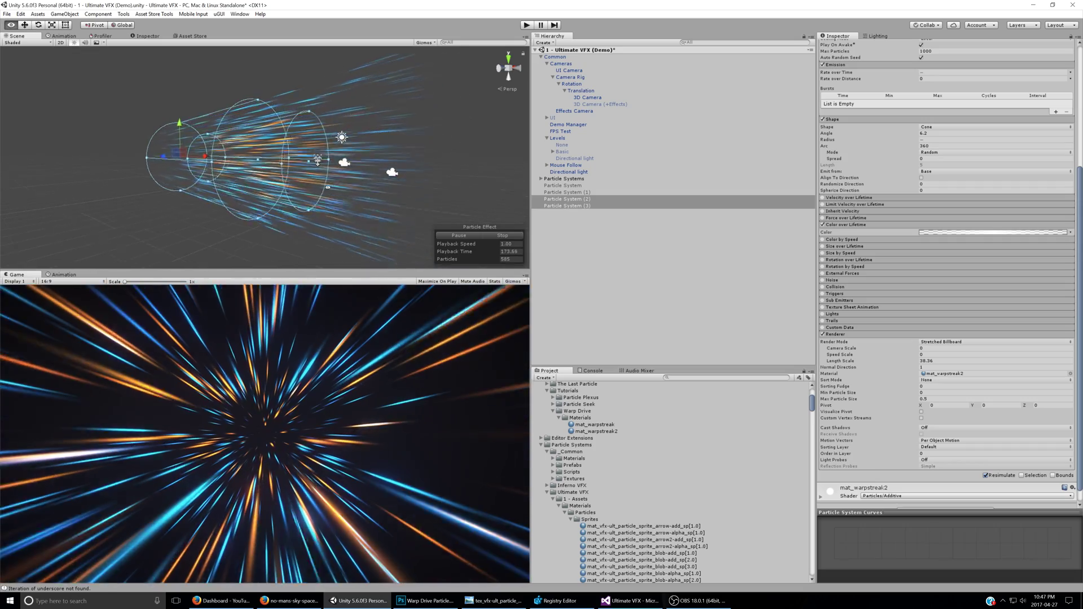
Step: Replace the Particle Texture of mat_warpstreak2 with tex_vfx-ult_particle_sprite_capsule3, using Particle System (2)'s material settings
click(591, 199)
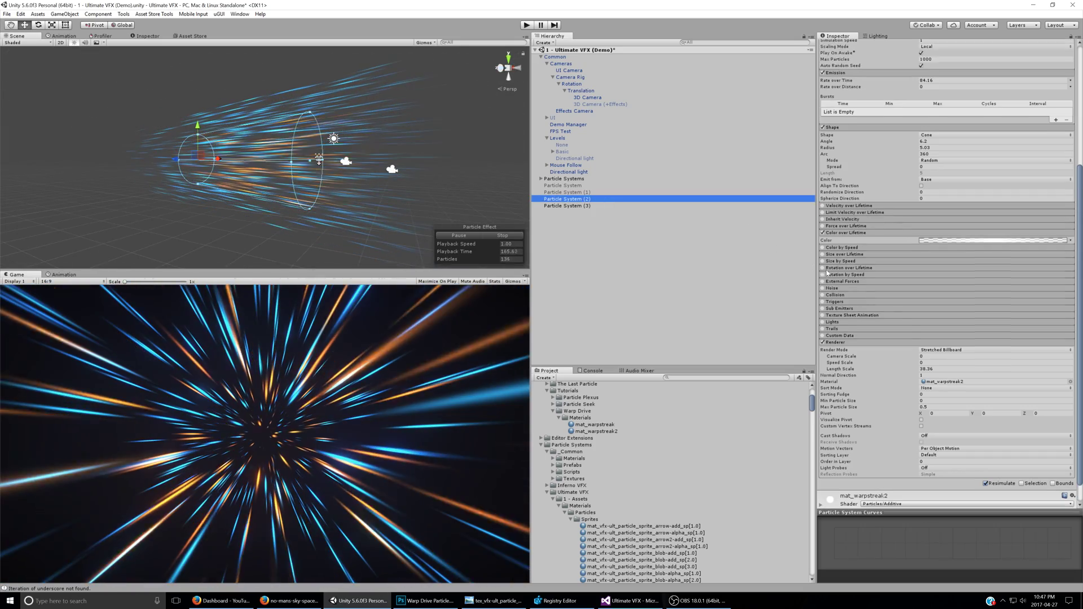
click(843, 485)
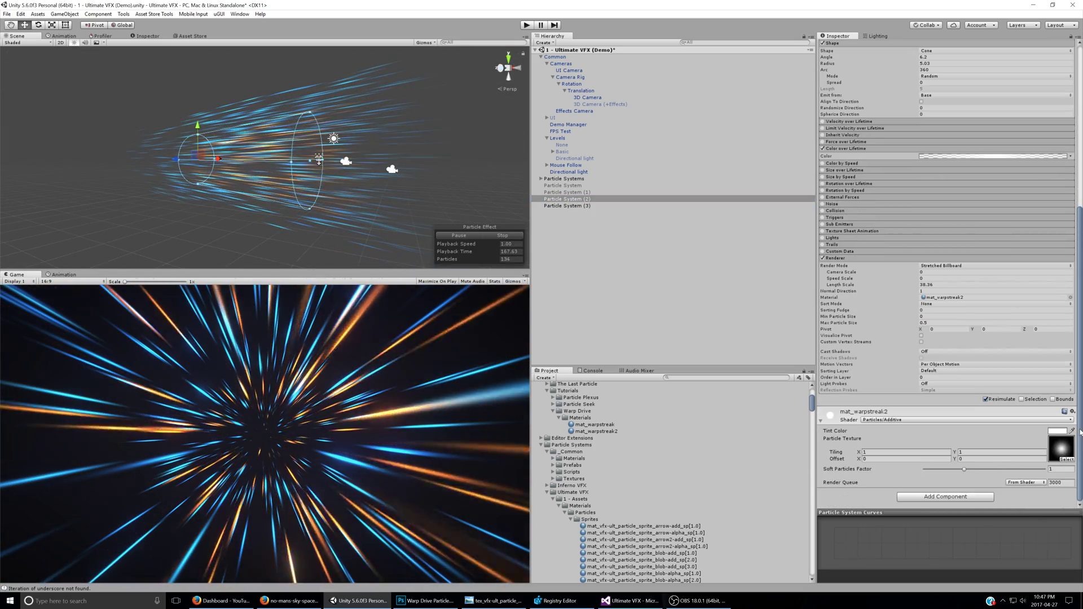
click(1066, 460)
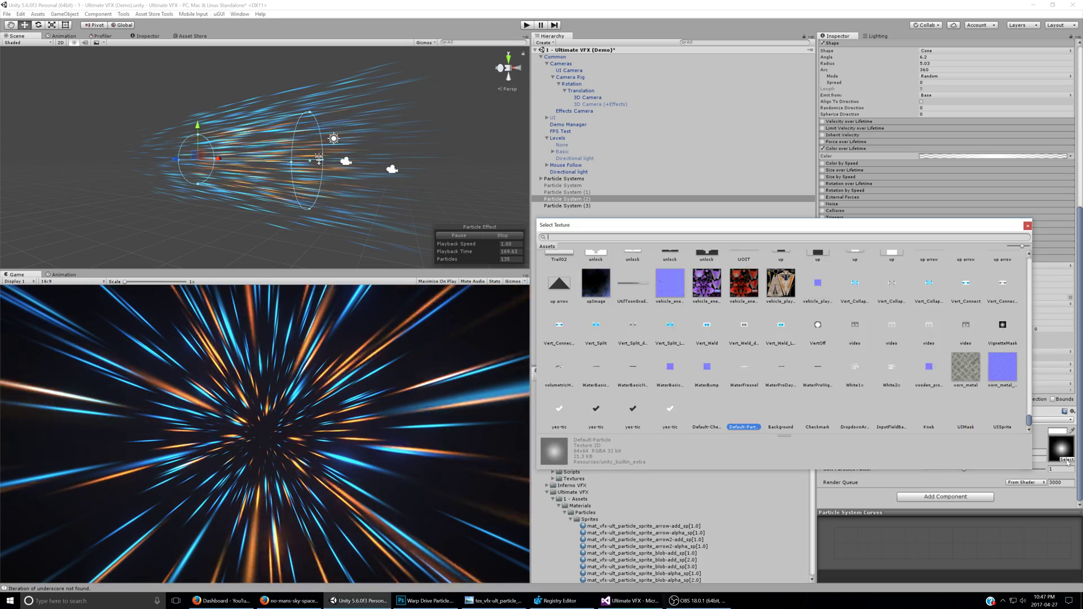
text(cap;)
key(BackSpace)
key(BackSpace)
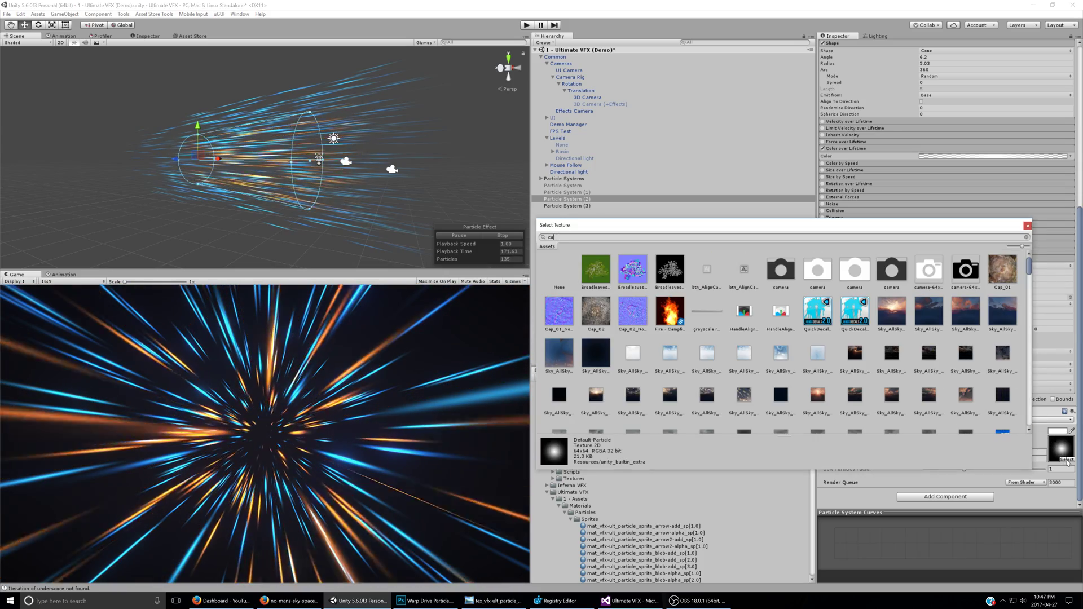
text(psu)
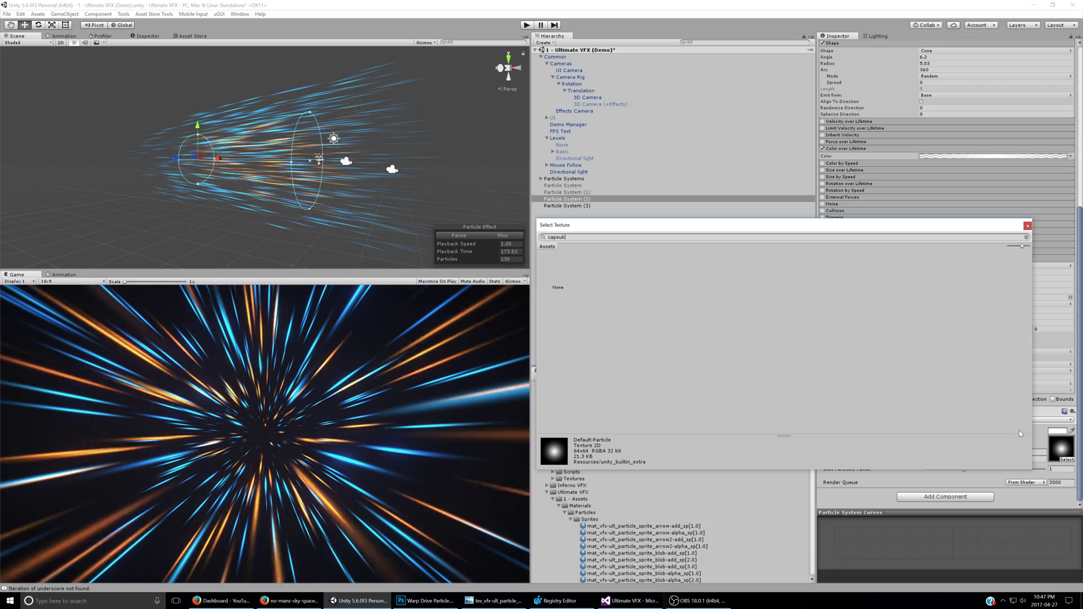
click(662, 269)
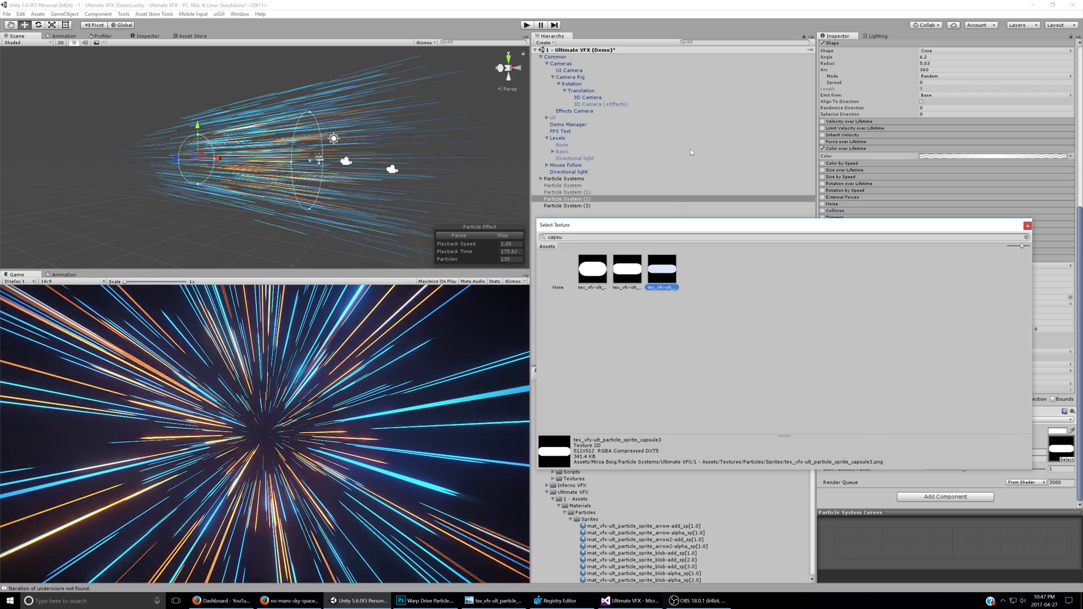
double_click(662, 269)
Step: Reduce the renderer's Length Scale on Particle System (2), and view both particle systems selected together
scroll(886, 316, up, 2)
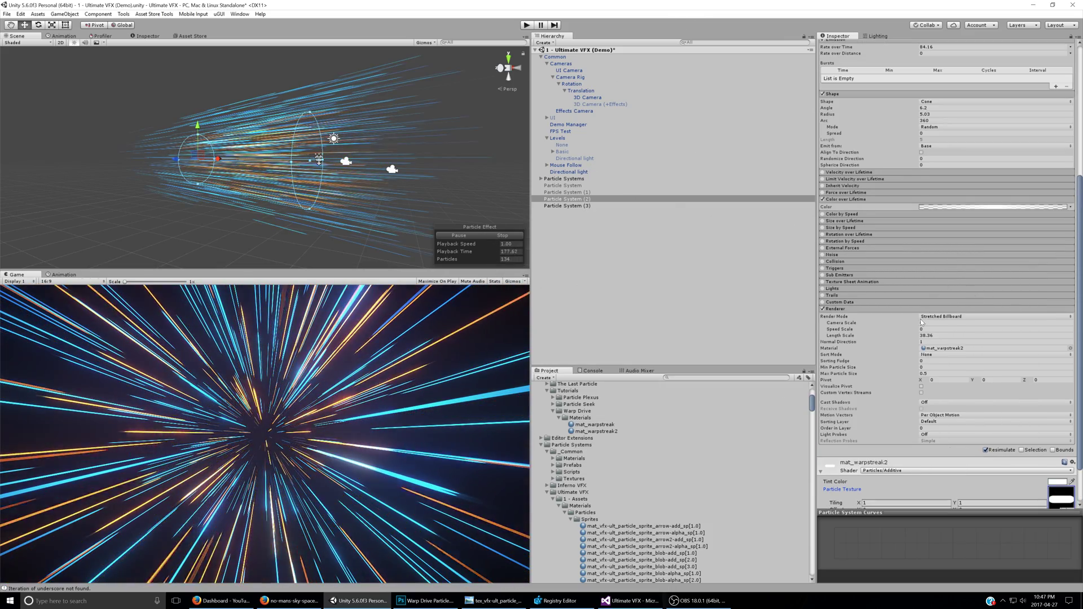
mouse_move(888, 337)
mouse_down()
mouse_move(909, 337)
mouse_move(856, 338)
mouse_up()
shift+click(567, 205)
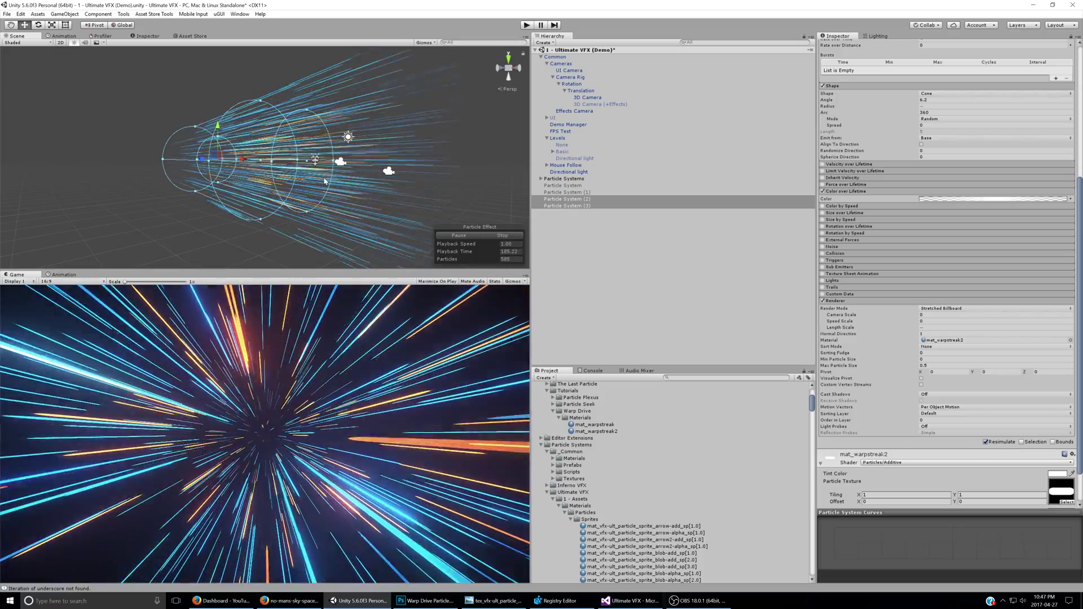
alt+drag(320, 177, 281, 183)
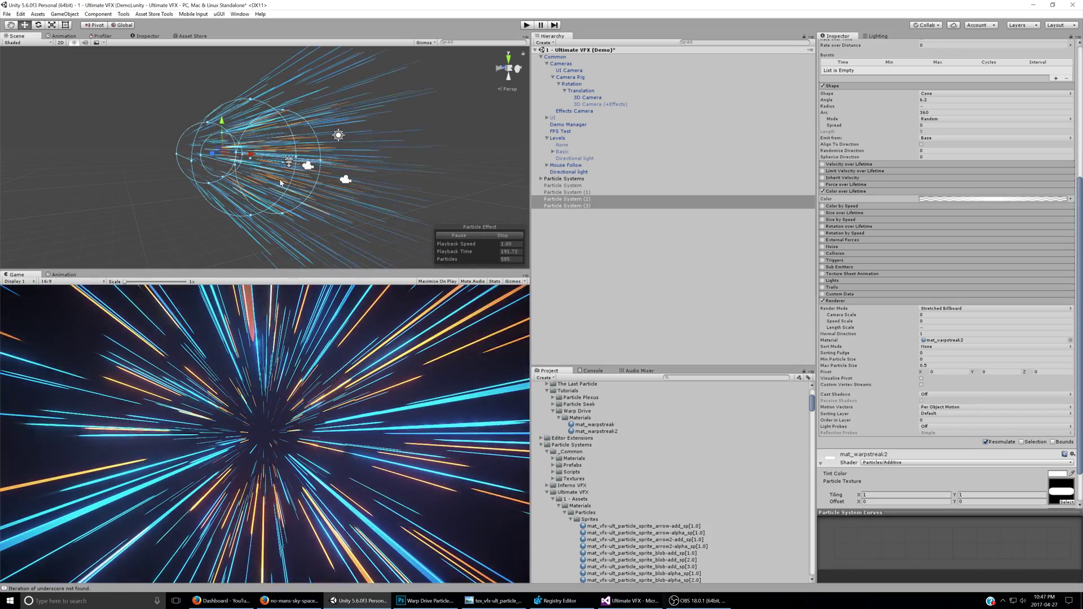
Step: Switch to Firefox to examine the streaks in the Journey to the Singularity reference video, and return to Unity
key(alt+Tab)
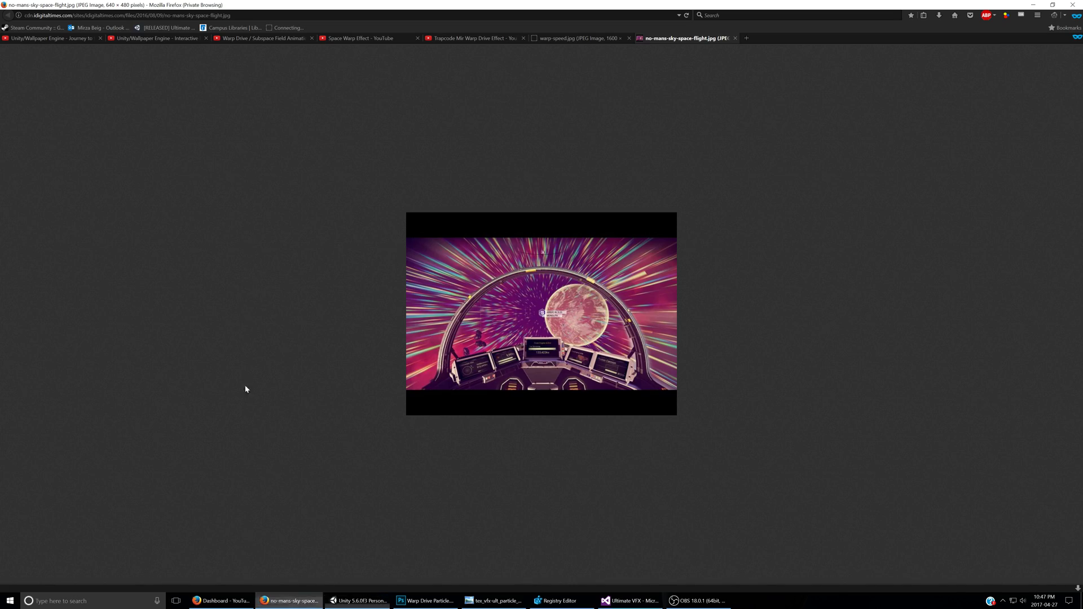
click(51, 38)
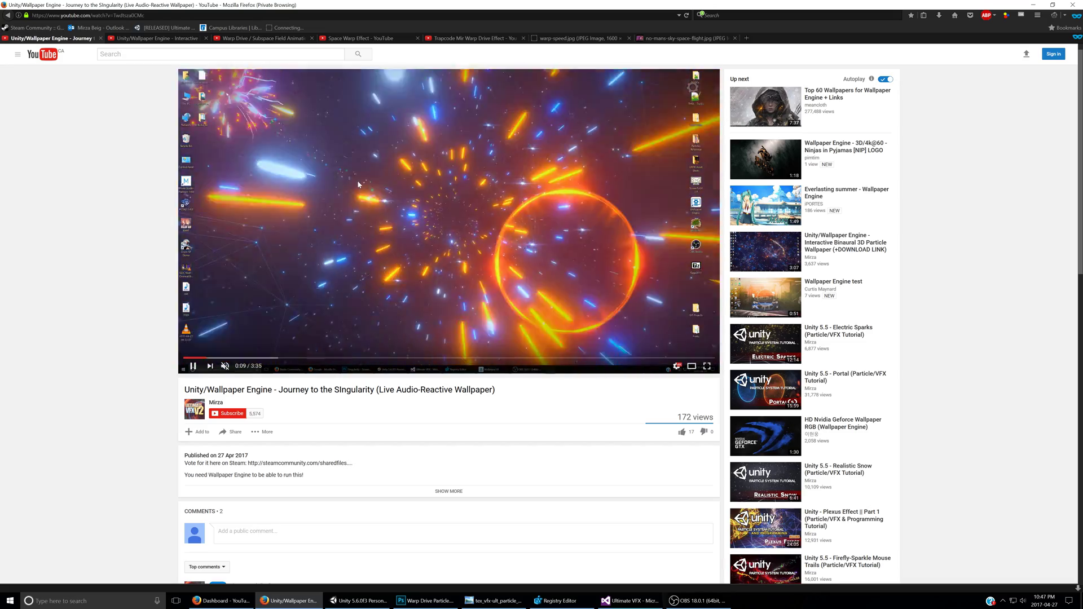
key(alt+Tab)
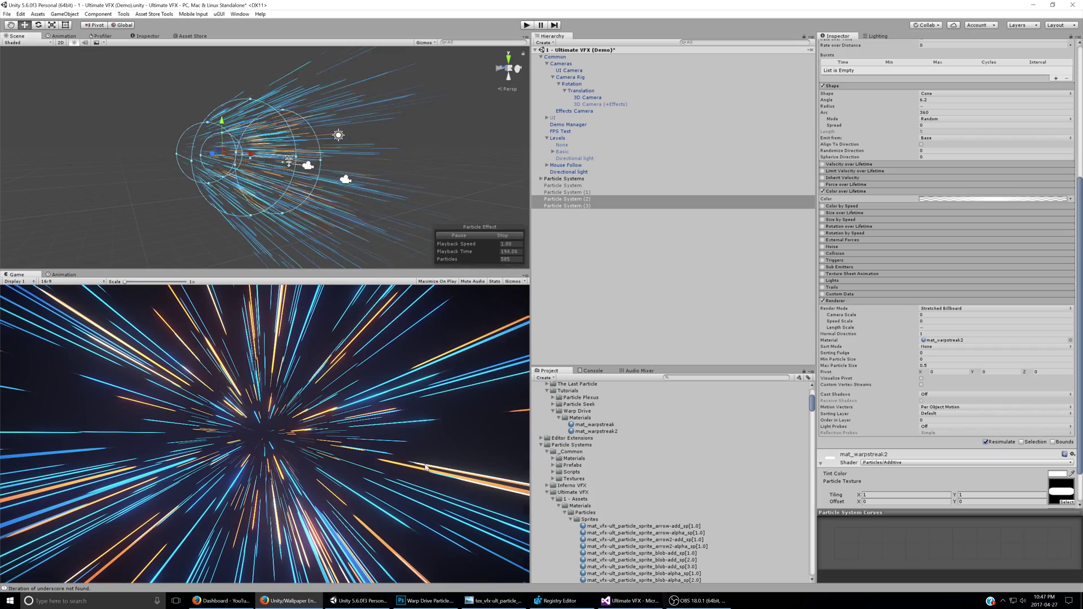